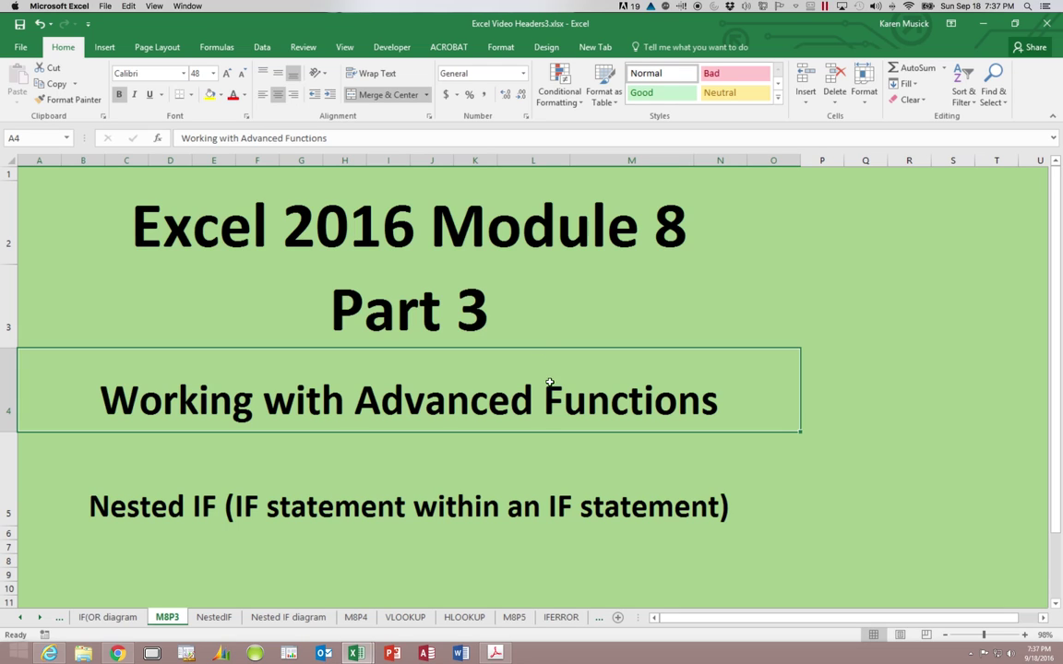
{"action": "mouse_move", "coordinate": [280, 661]}
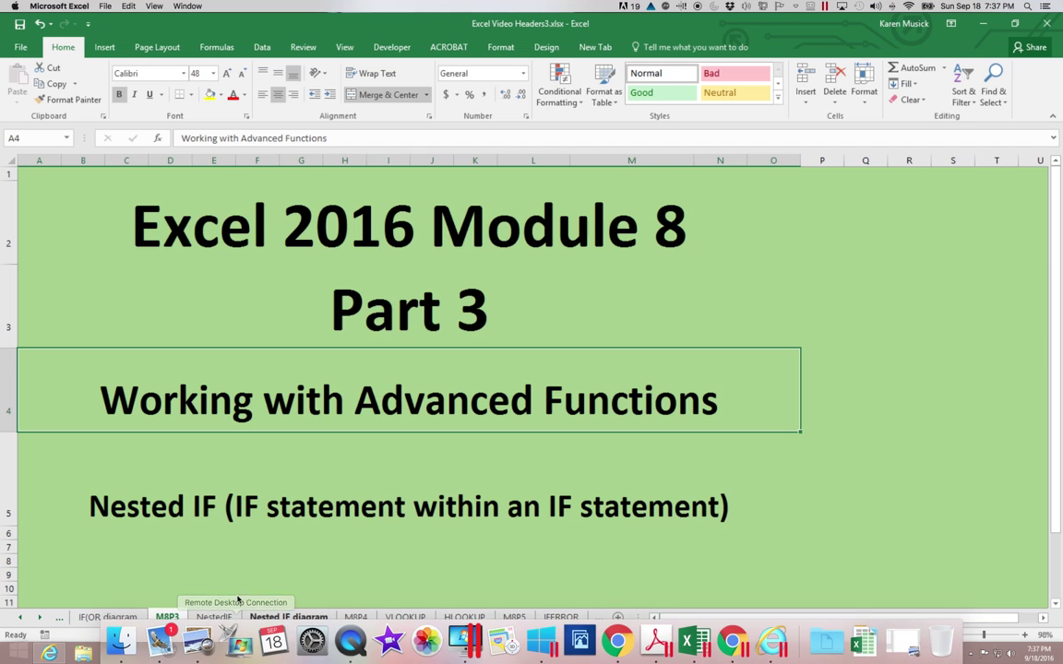
{"action": "key", "text": "alt+F11"}
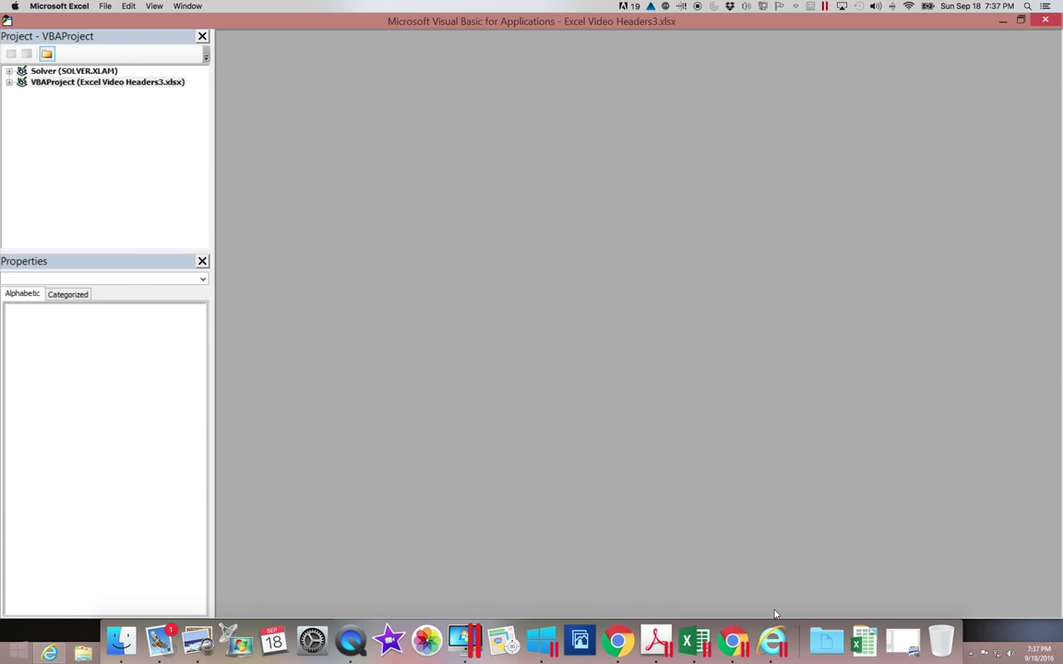
{"action": "left_click", "coordinate": [1044, 20]}
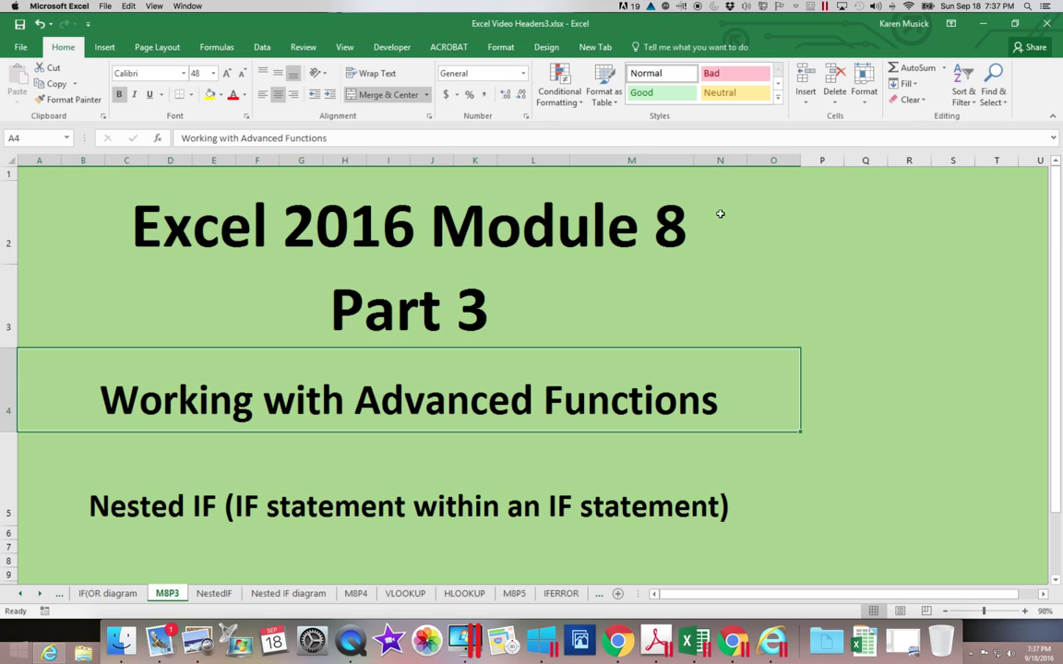
Step: Review the notes on the NestedIF sheet and the Bonus Amounts table on the Data Tables sheet of MBHC.xlsx
{"action": "left_click", "coordinate": [213, 594]}
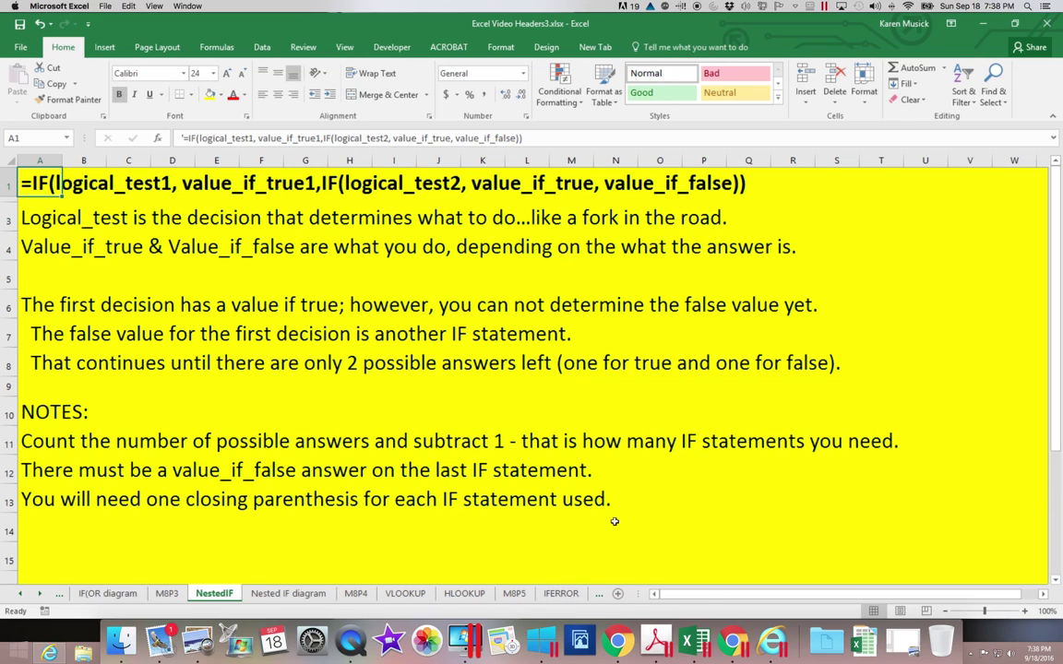
{"action": "left_click", "coordinate": [981, 25]}
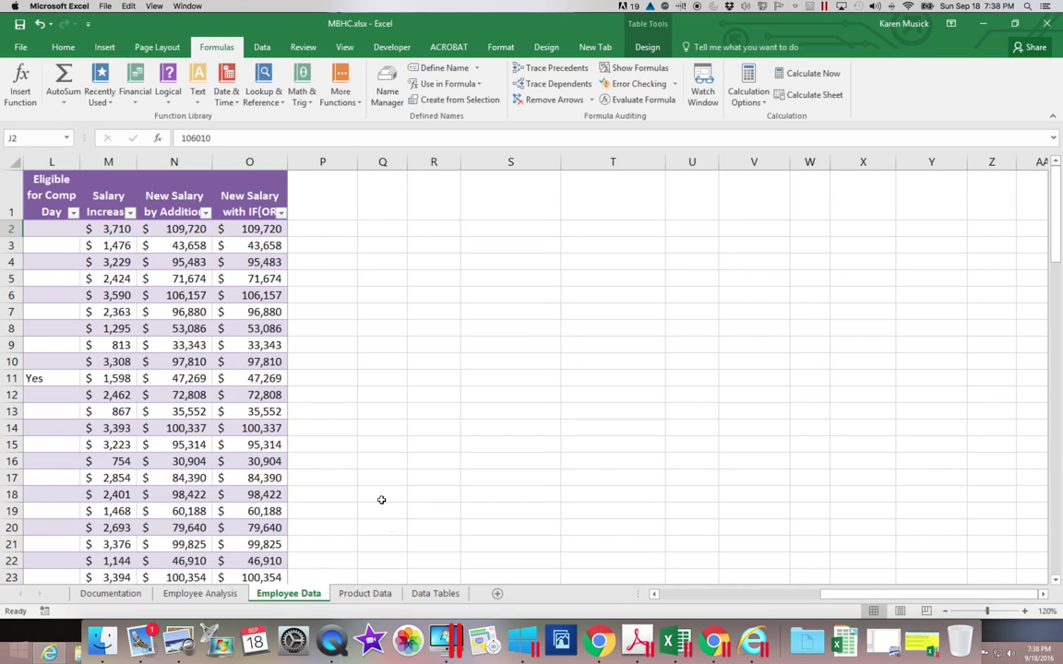
{"action": "left_click", "coordinate": [439, 596]}
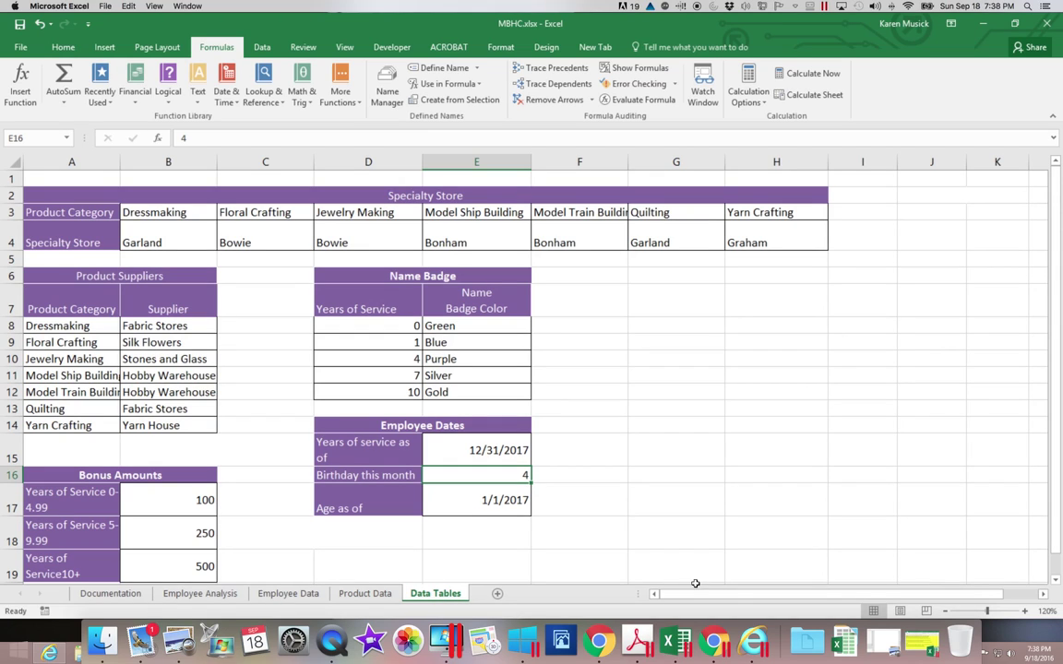
{"action": "left_click", "coordinate": [1057, 582]}
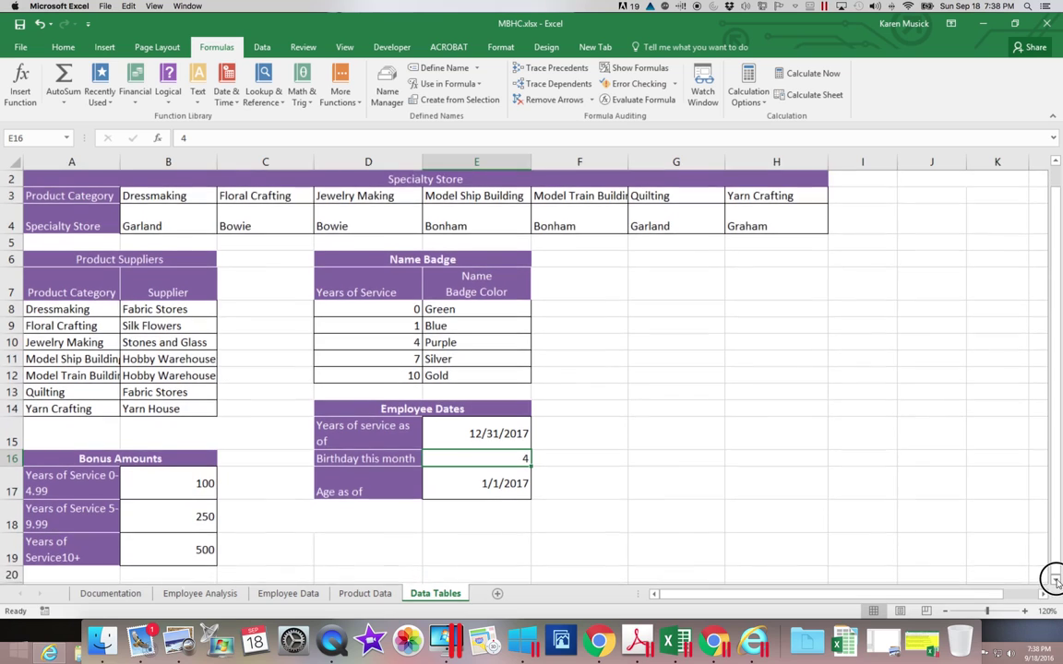
{"action": "left_click", "coordinate": [1056, 582]}
{"action": "left_click", "coordinate": [1056, 581]}
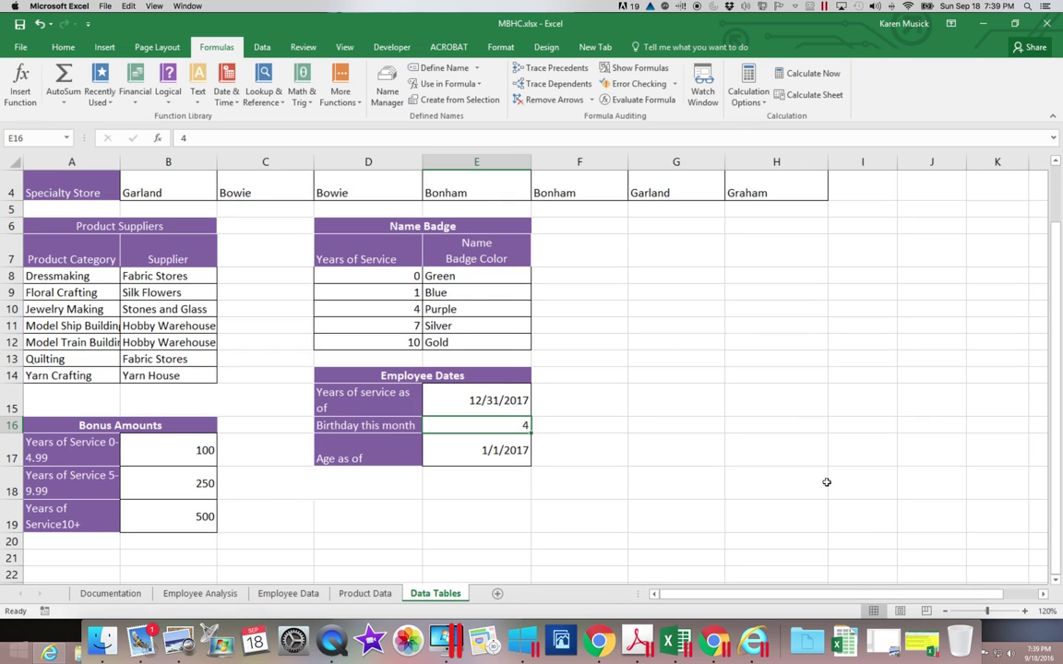
Step: In Excel Video Headers3.xlsx, change the second value_if_true in NestedIF cell A1 to value_if_true2 and save the workbook
{"action": "left_click", "coordinate": [925, 645]}
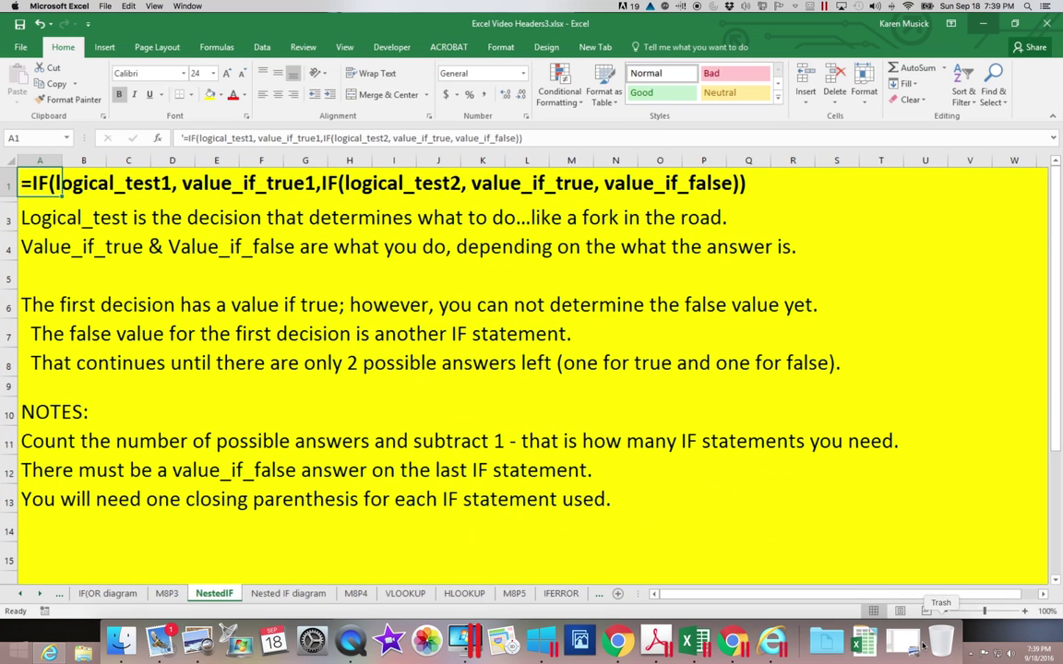
{"action": "left_click", "coordinate": [451, 138]}
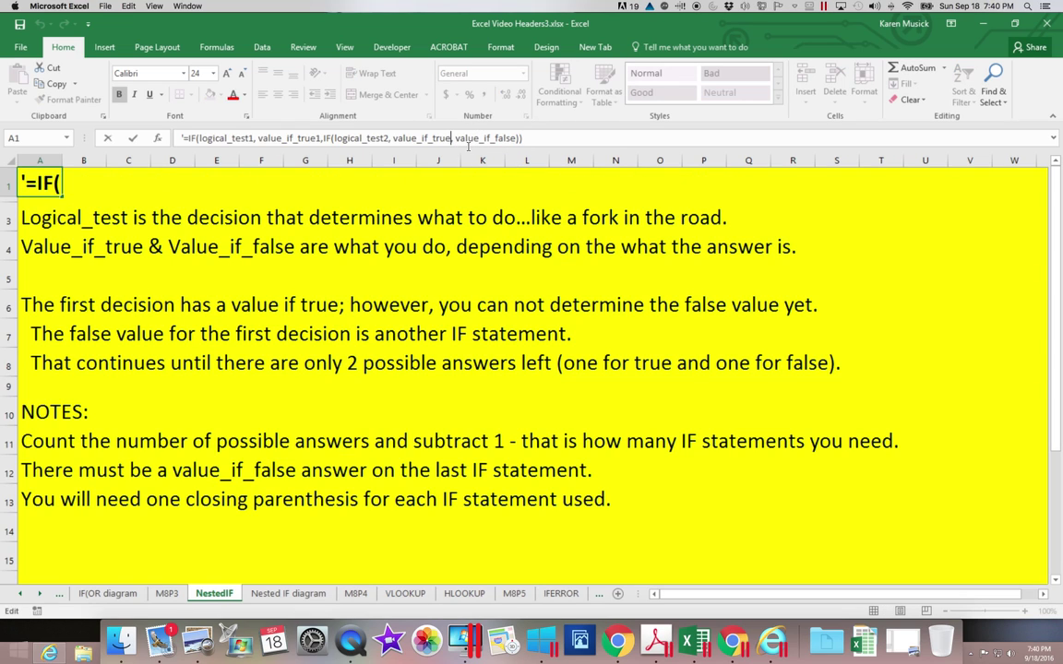
{"action": "type", "text": "2"}
{"action": "key", "text": "Return"}
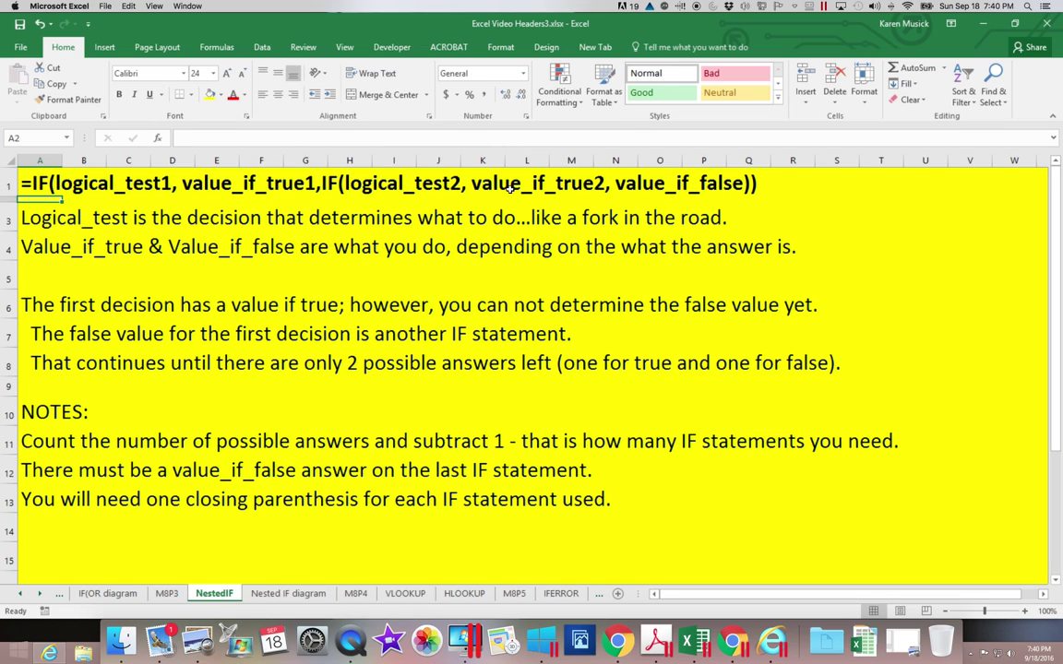
{"action": "scroll", "coordinate": [508, 188], "scroll_direction": "right", "scroll_amount": 6}
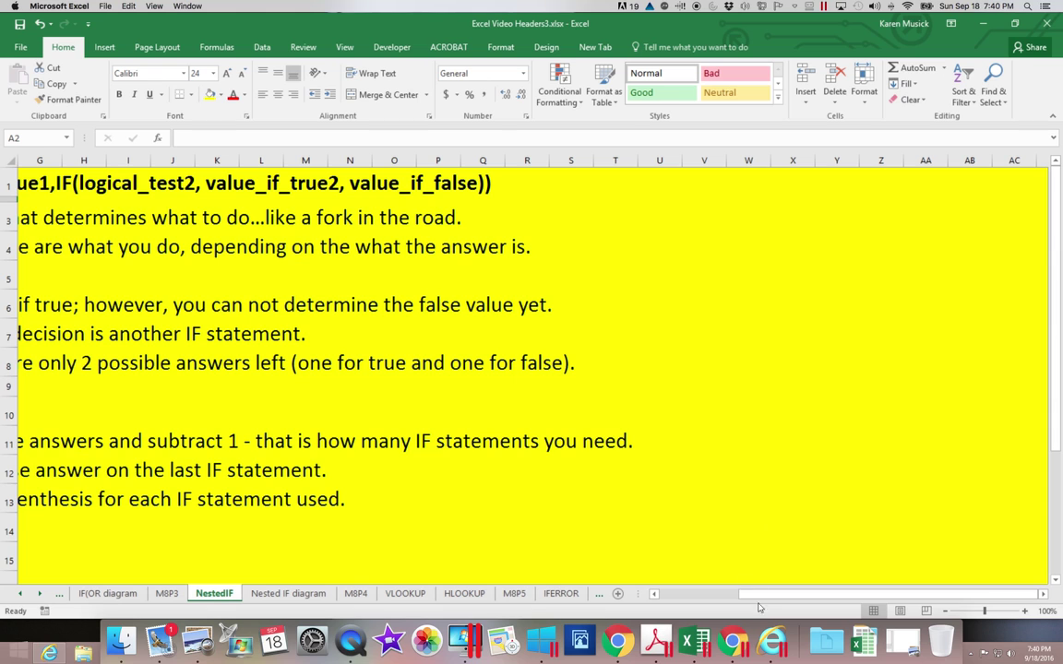
{"action": "left_click_drag", "start_coordinate": [745, 594], "coordinate": [666, 594]}
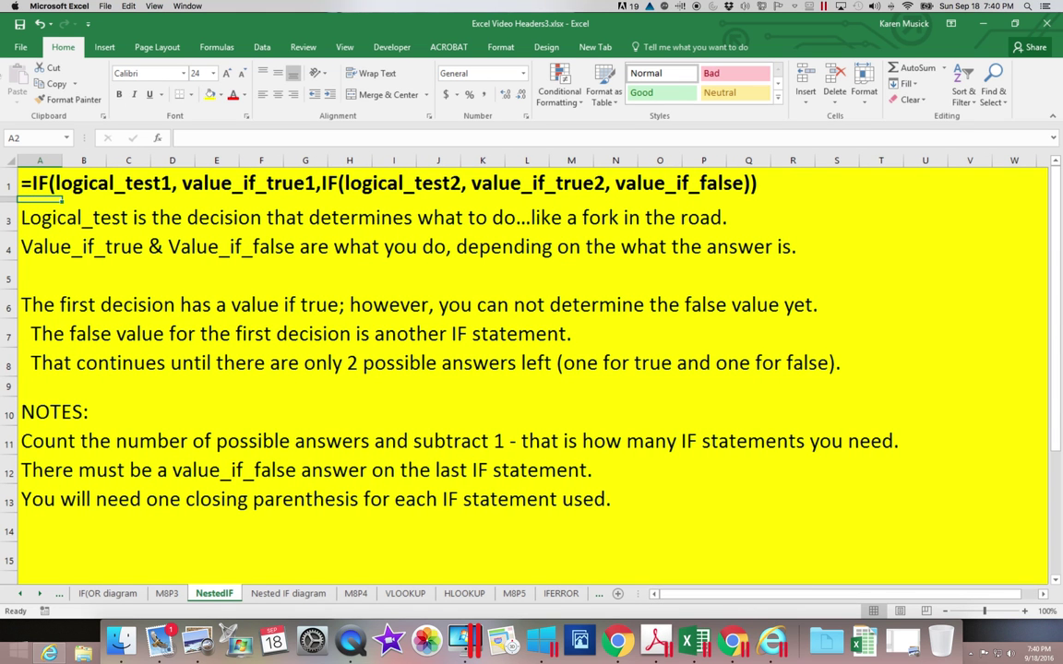
{"action": "left_click", "coordinate": [19, 25]}
Step: On the Nested IF diagram sheet, change the threshold in the second decision's Years of Service test to 5
{"action": "left_click", "coordinate": [301, 596]}
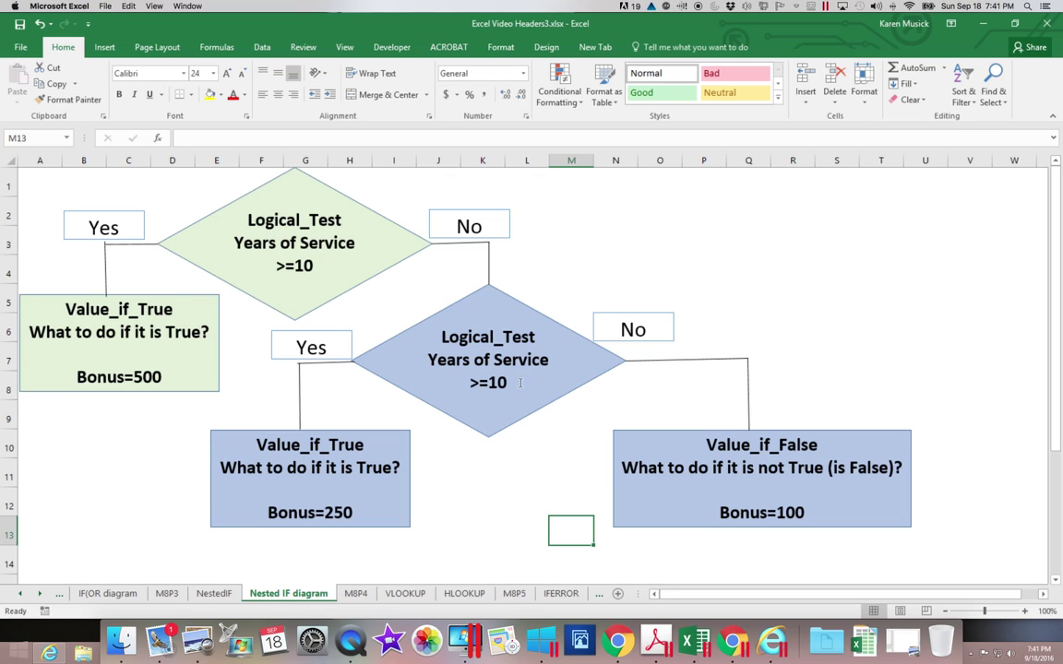
{"action": "left_click", "coordinate": [486, 380]}
{"action": "left_click_drag", "start_coordinate": [489, 382], "coordinate": [507, 387]}
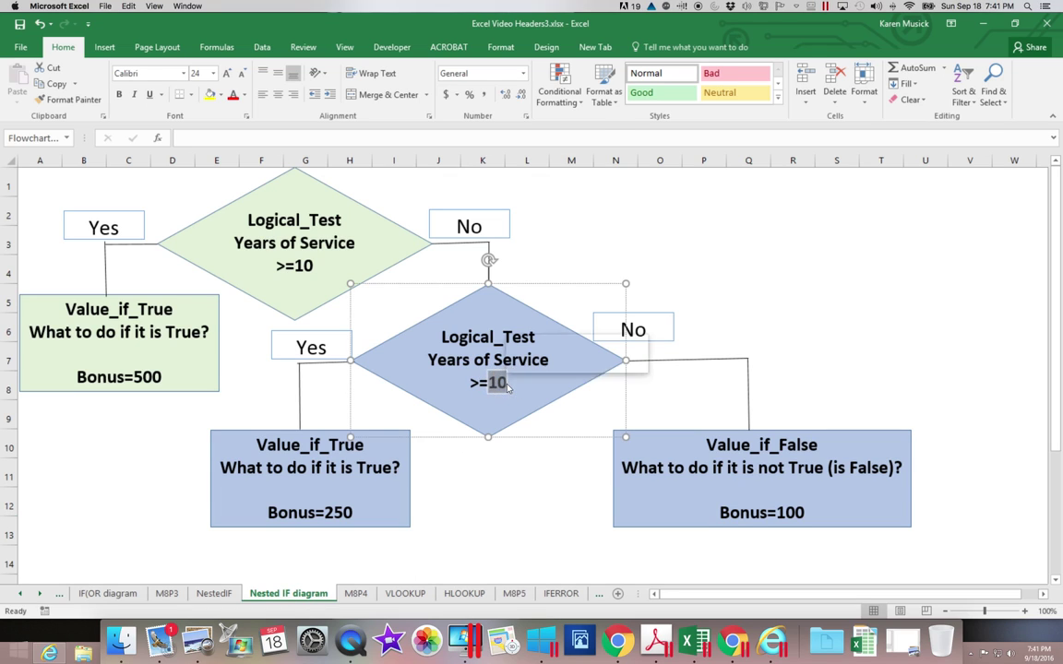
{"action": "type", "text": "5"}
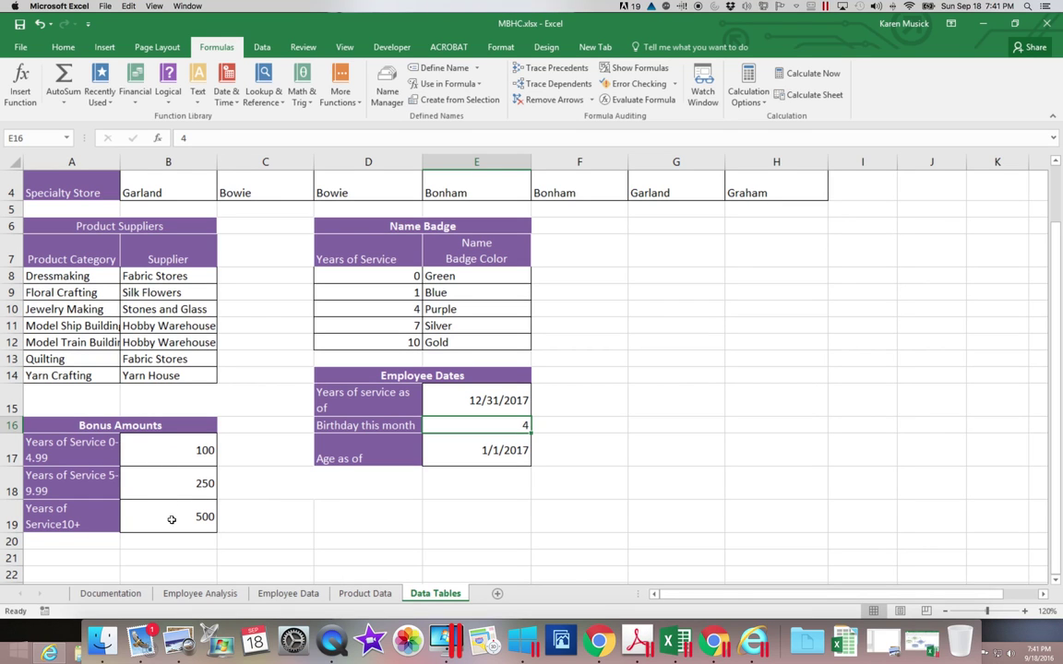
Step: Add a Bonus Amount column to the employee table by entering that header in cell P1 of the Employee Data sheet
{"action": "left_click", "coordinate": [289, 596]}
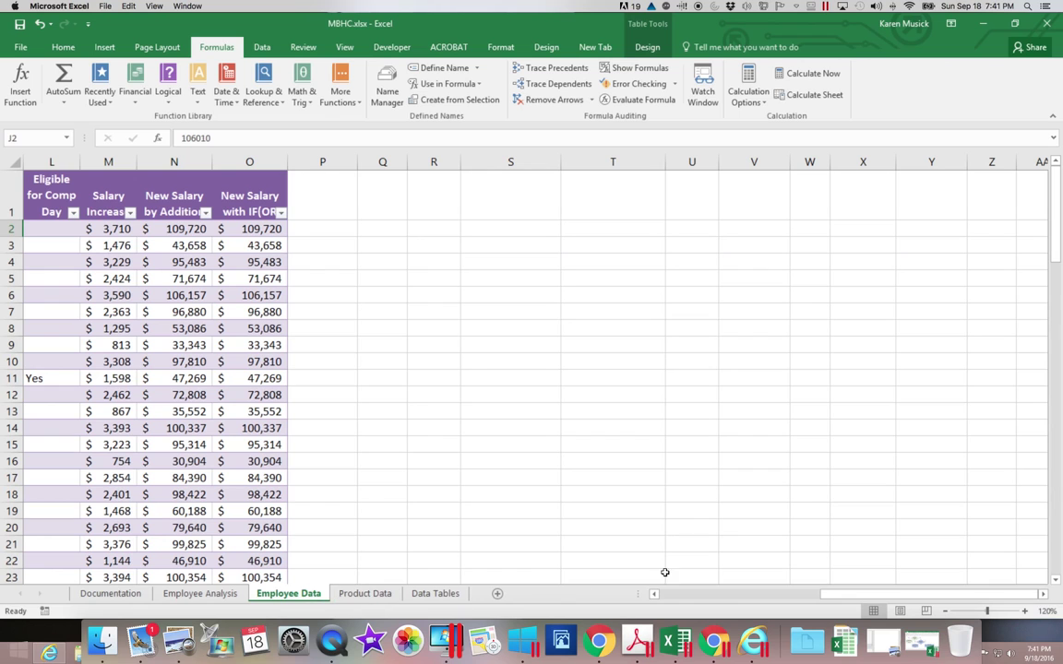
{"action": "left_click_drag", "start_coordinate": [826, 593], "coordinate": [724, 604]}
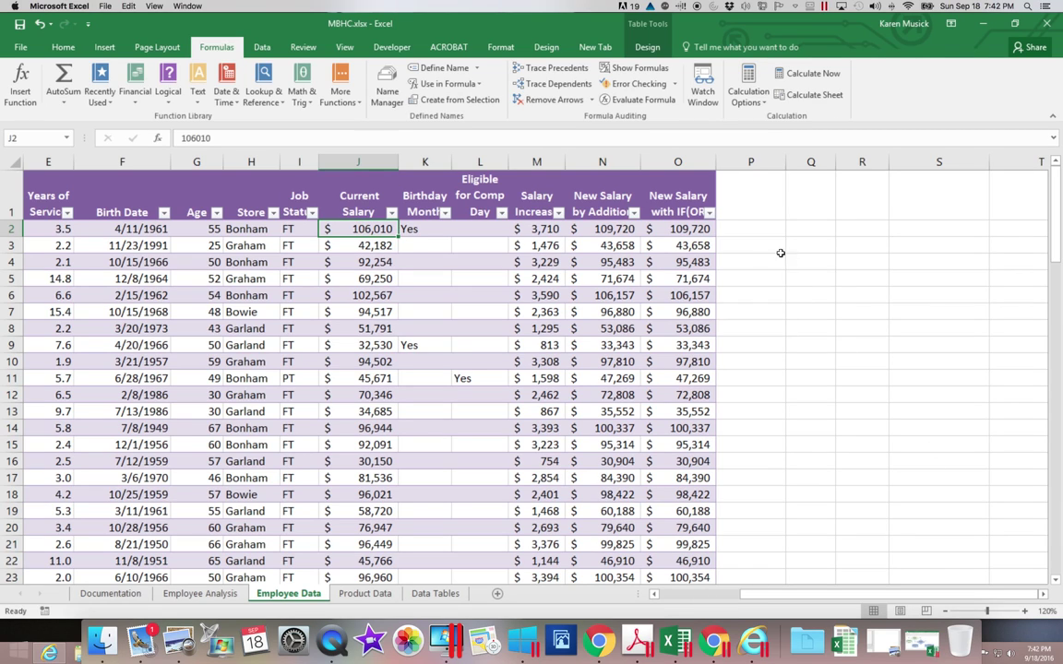
{"action": "left_click", "coordinate": [753, 209]}
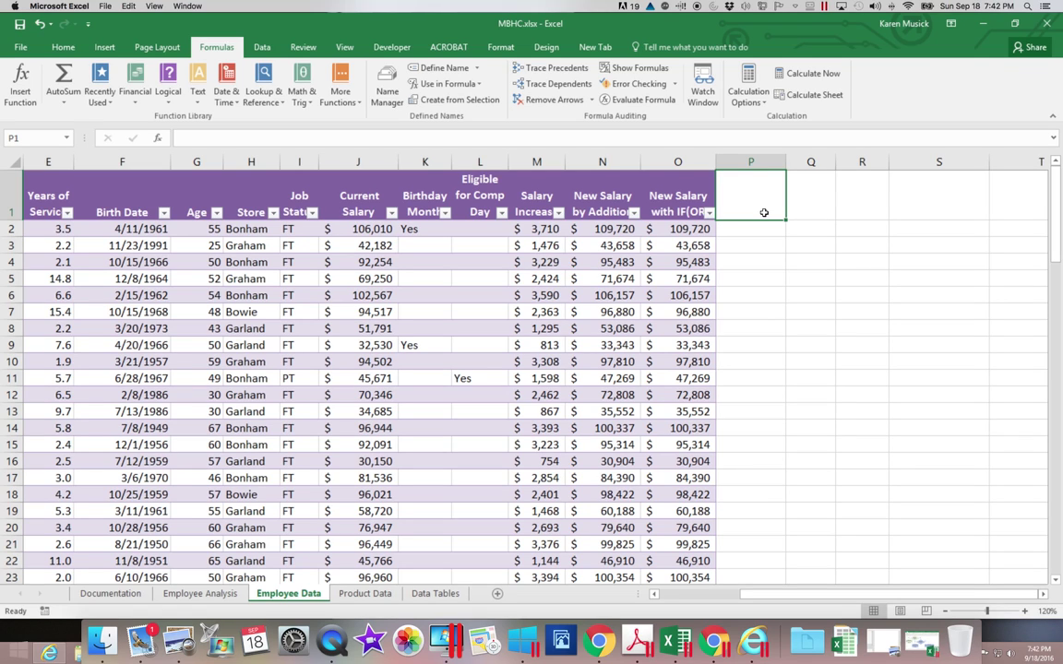
{"action": "type", "text": "Bonus"}
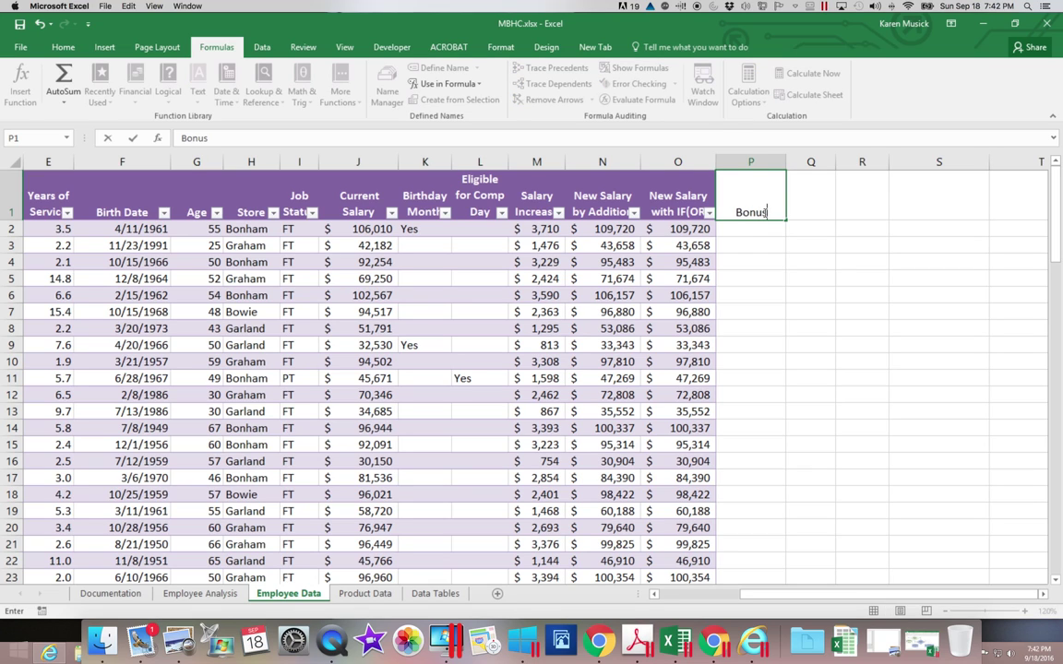
{"action": "type", "text": " Amount"}
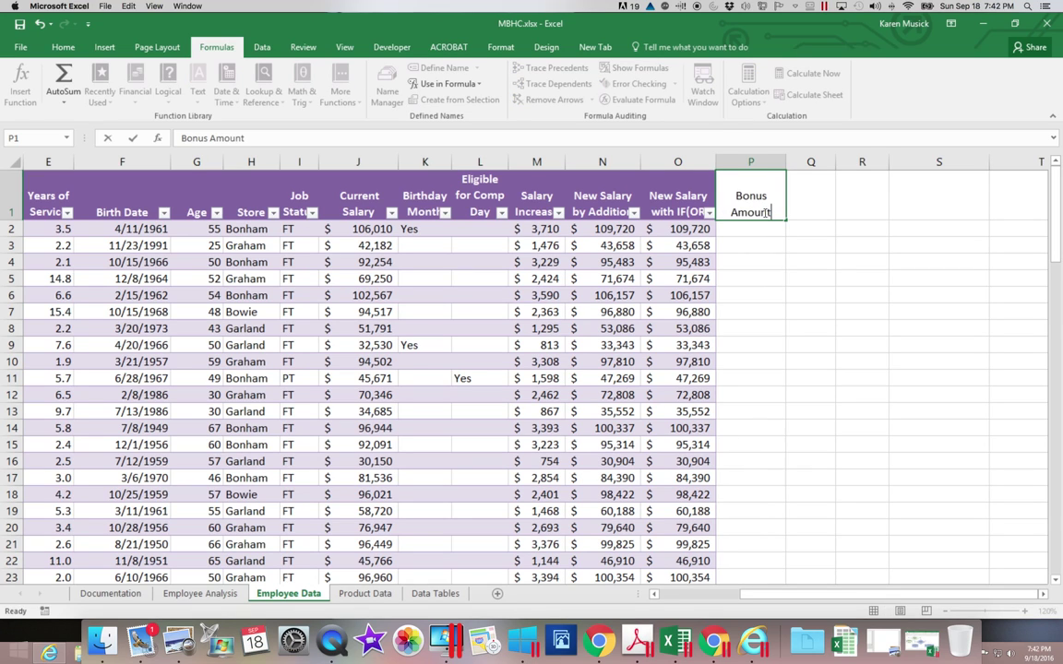
{"action": "key", "text": "Return"}
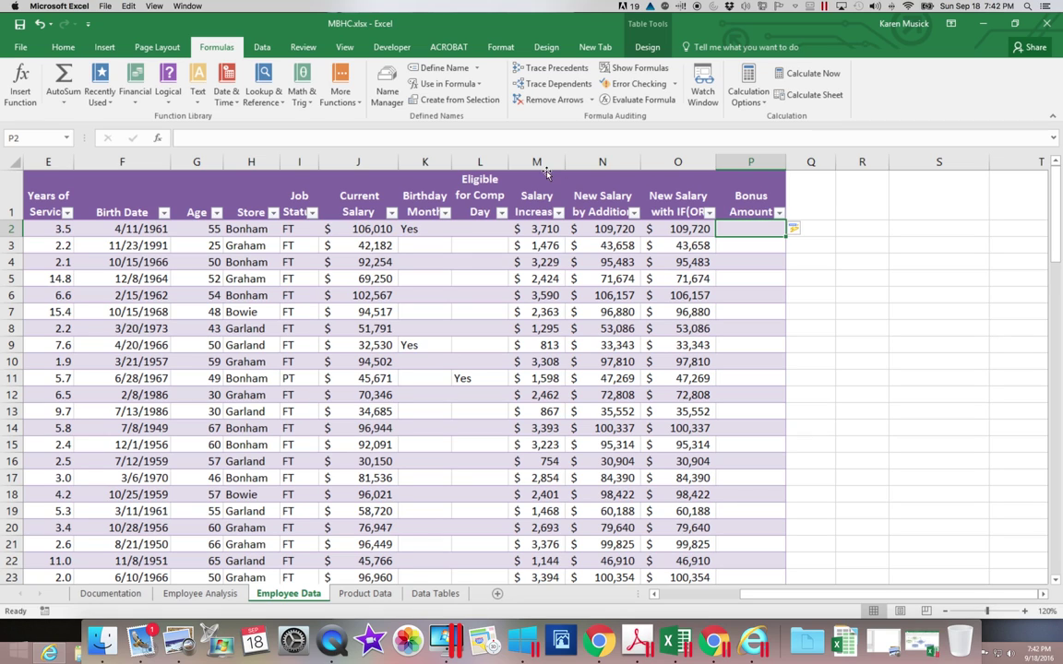
Step: Start an IF formula in cell P2 whose logical test checks whether Years of Service in E2 is >=10
{"action": "left_click", "coordinate": [485, 139]}
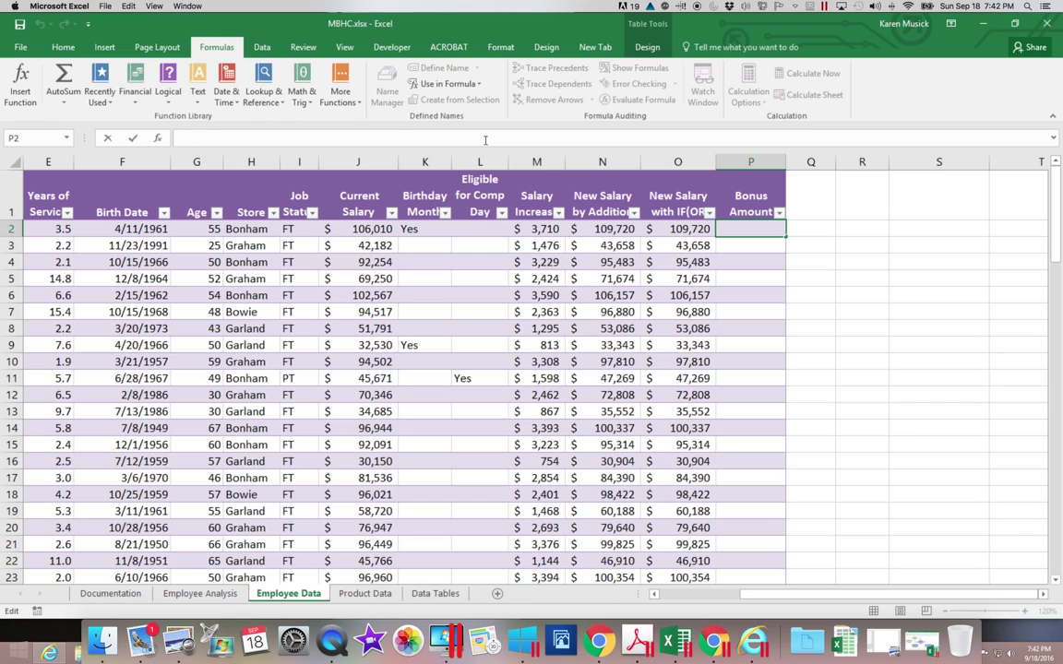
{"action": "type", "text": "=IF("}
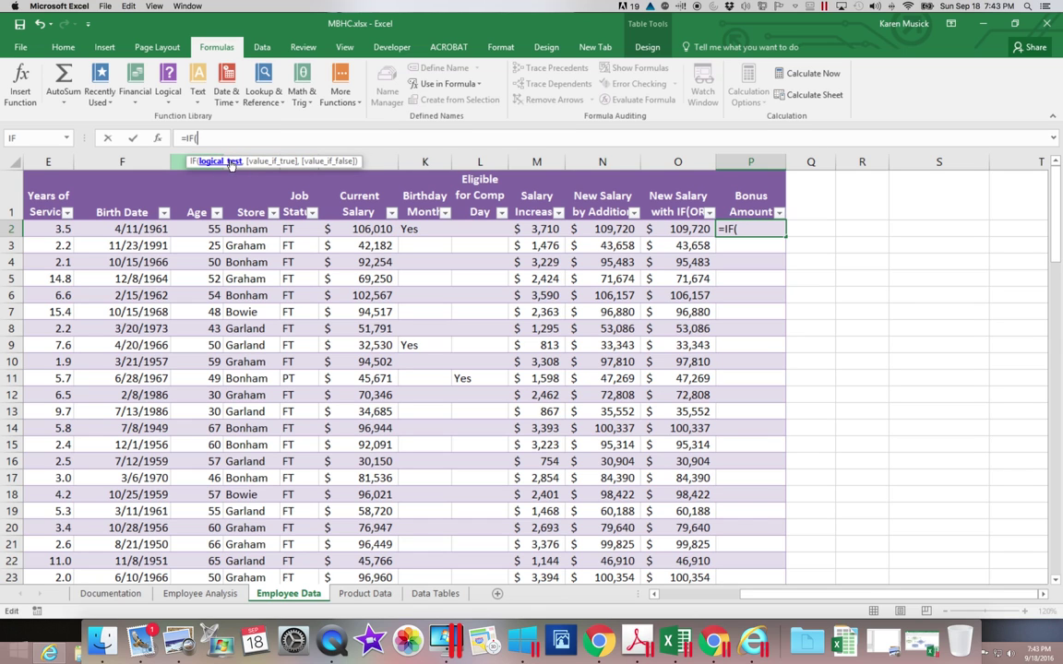
{"action": "scroll", "coordinate": [247, 178], "scroll_direction": "left", "scroll_amount": 1}
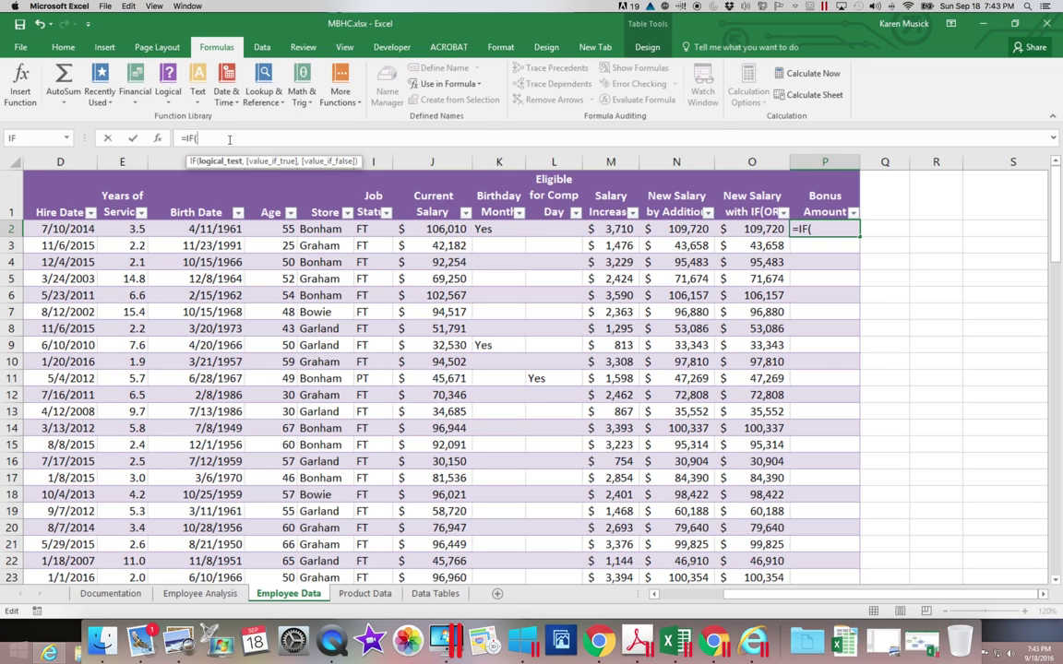
{"action": "left_click", "coordinate": [136, 230]}
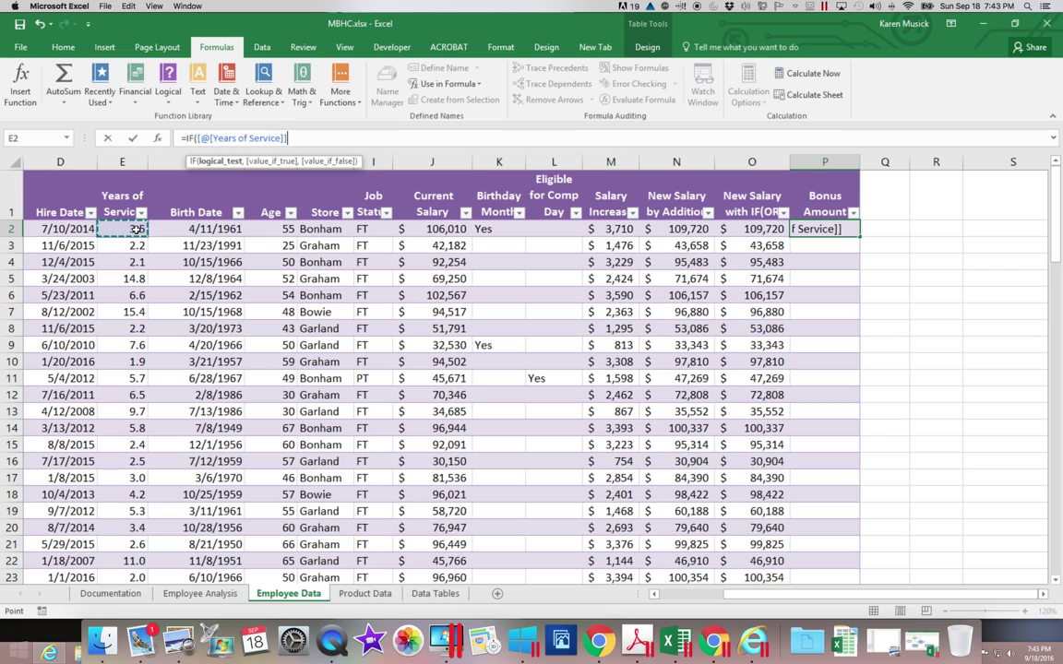
{"action": "type", "text": ">=10"}
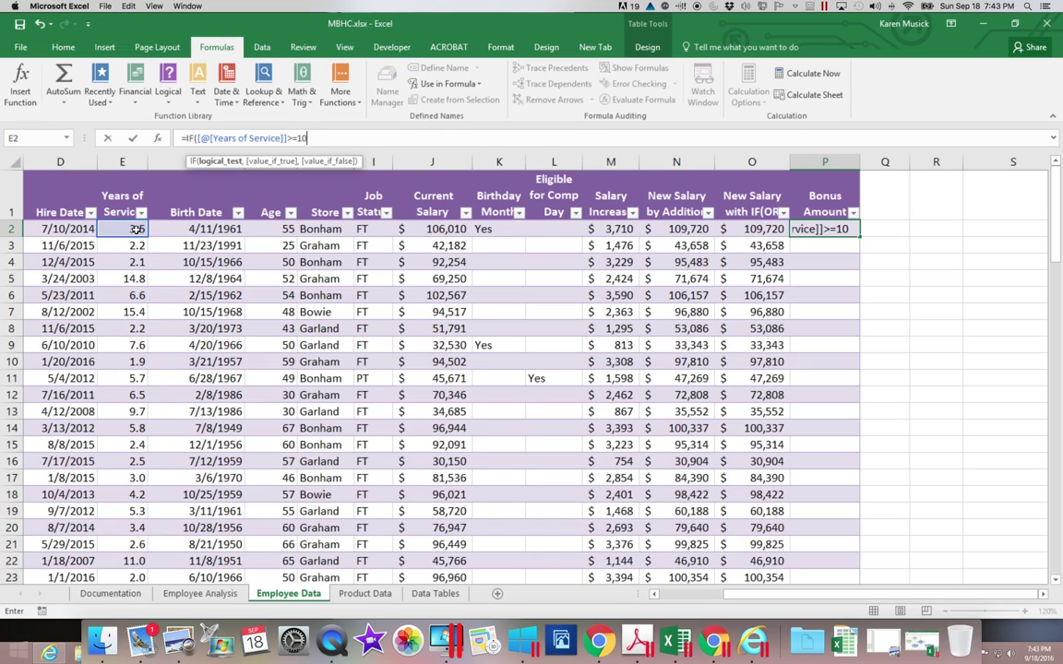
{"action": "type", "text": ","}
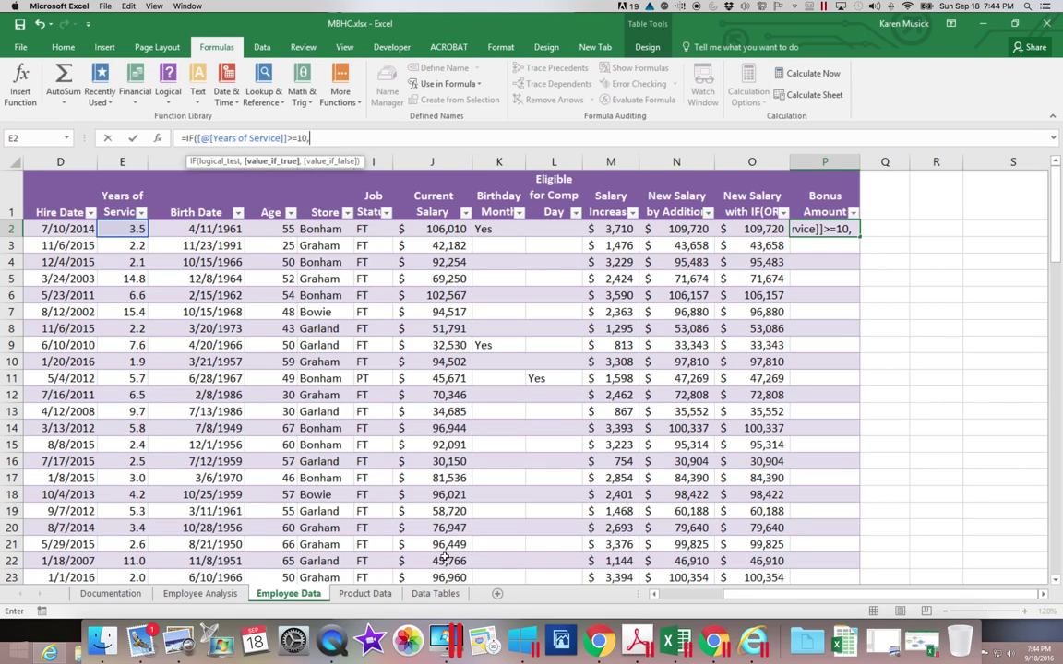
Step: Reference the 10+ years bonus in cell B19 of the Data Tables sheet as the formula's value_if_true
{"action": "left_click", "coordinate": [434, 593]}
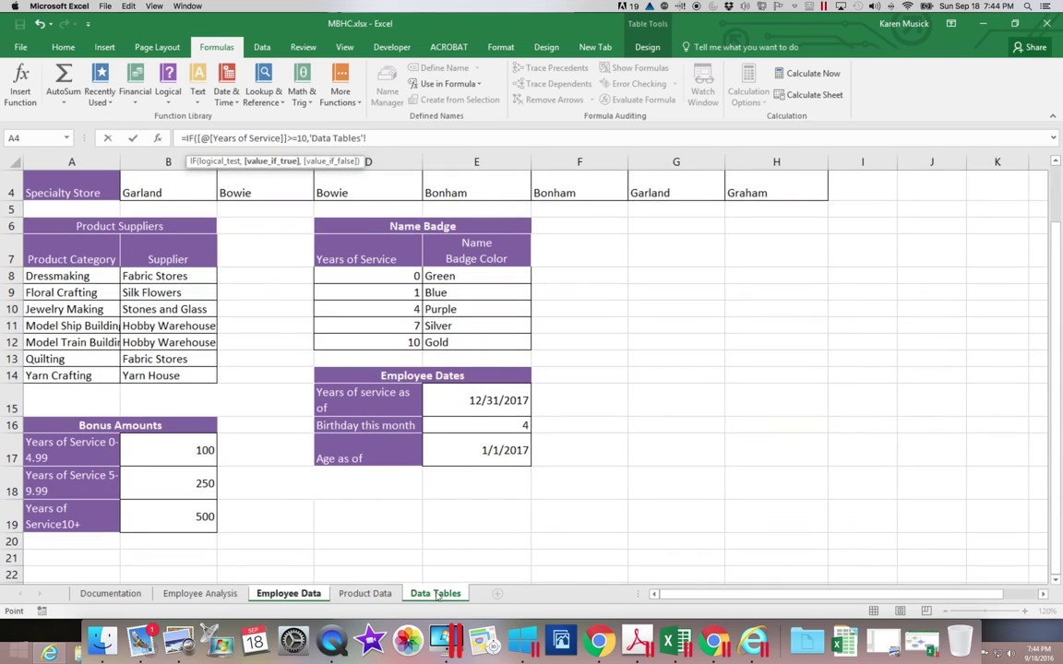
{"action": "left_click", "coordinate": [196, 519]}
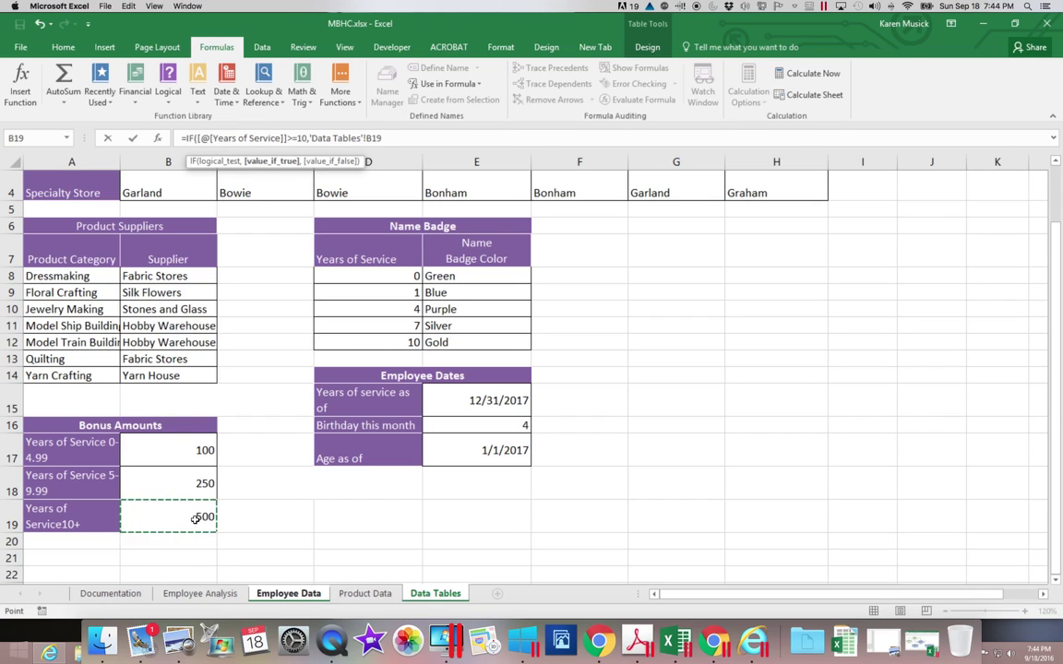
{"action": "key", "text": "Down"}
{"action": "key", "text": "Left"}
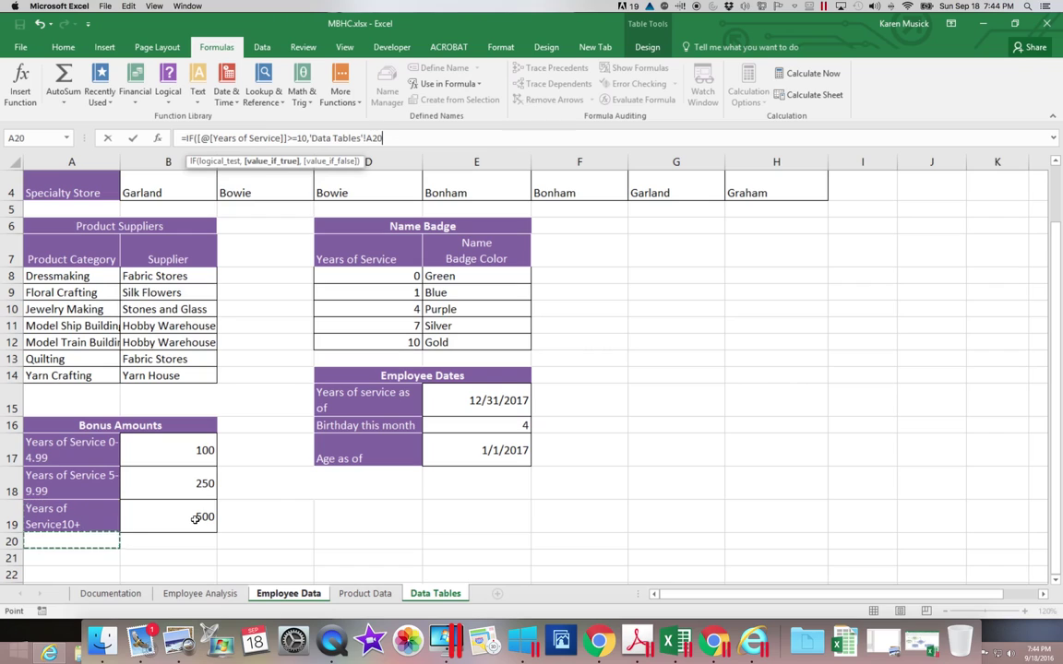
{"action": "key", "text": "Up"}
{"action": "key", "text": "Right"}
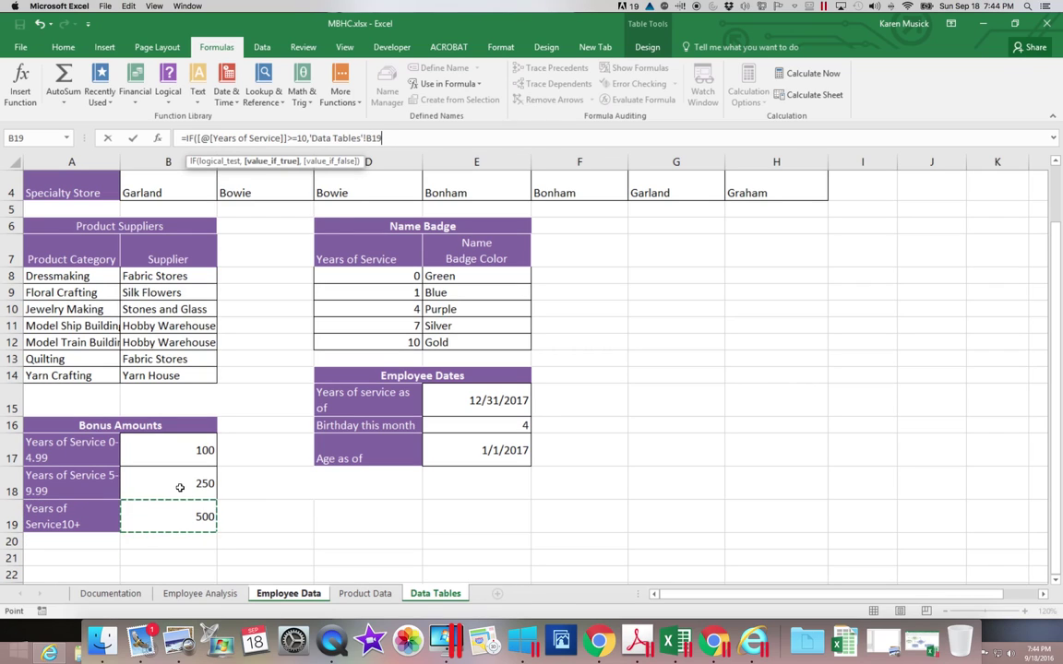
Step: Make the Data Tables reference in the formula absolute as $B$19
{"action": "left_click", "coordinate": [367, 137]}
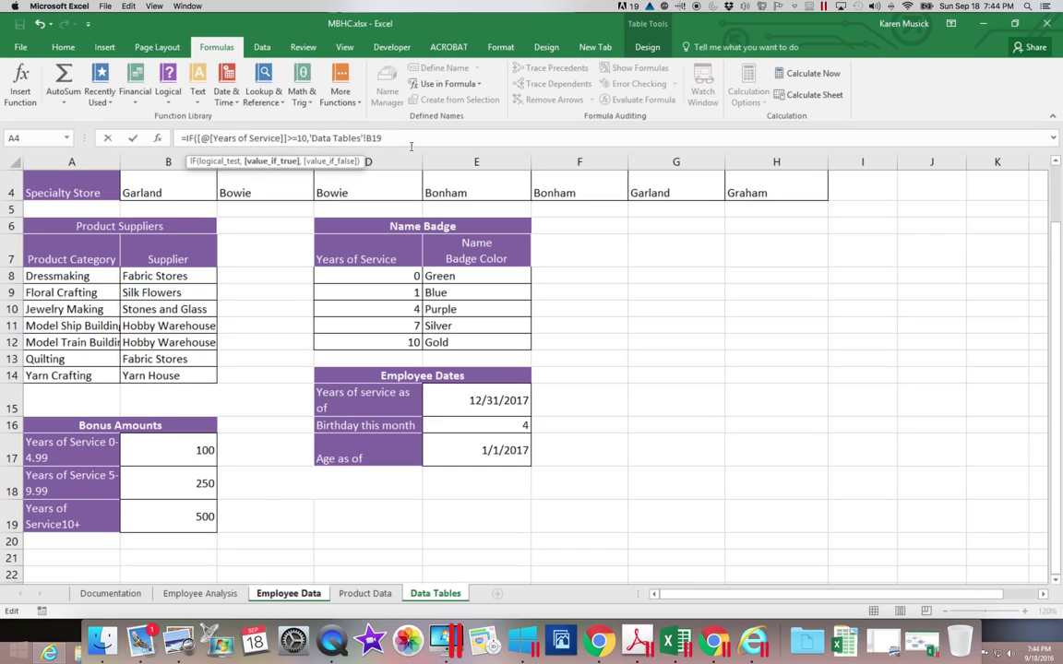
{"action": "type", "text": "$"}
{"action": "left_click", "coordinate": [377, 137]}
{"action": "type", "text": "$"}
{"action": "left_click", "coordinate": [395, 141]}
Step: Nest a second IF as the formula's value_if_false, with a logical test checking whether Years of Service in E2 is >=5
{"action": "type", "text": ","}
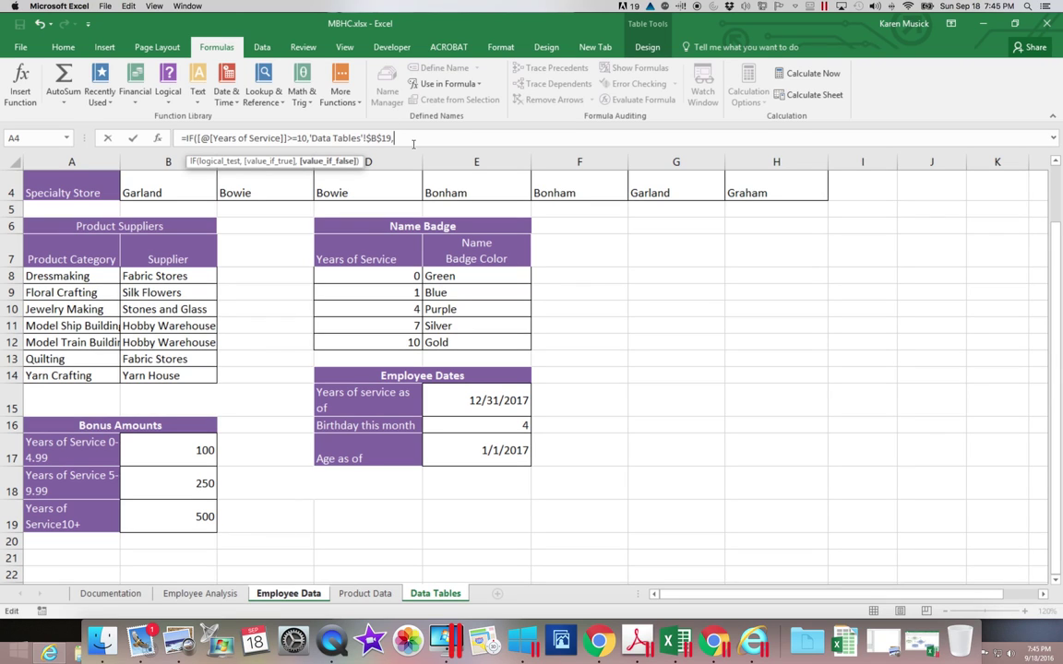
{"action": "type", "text": "IF"}
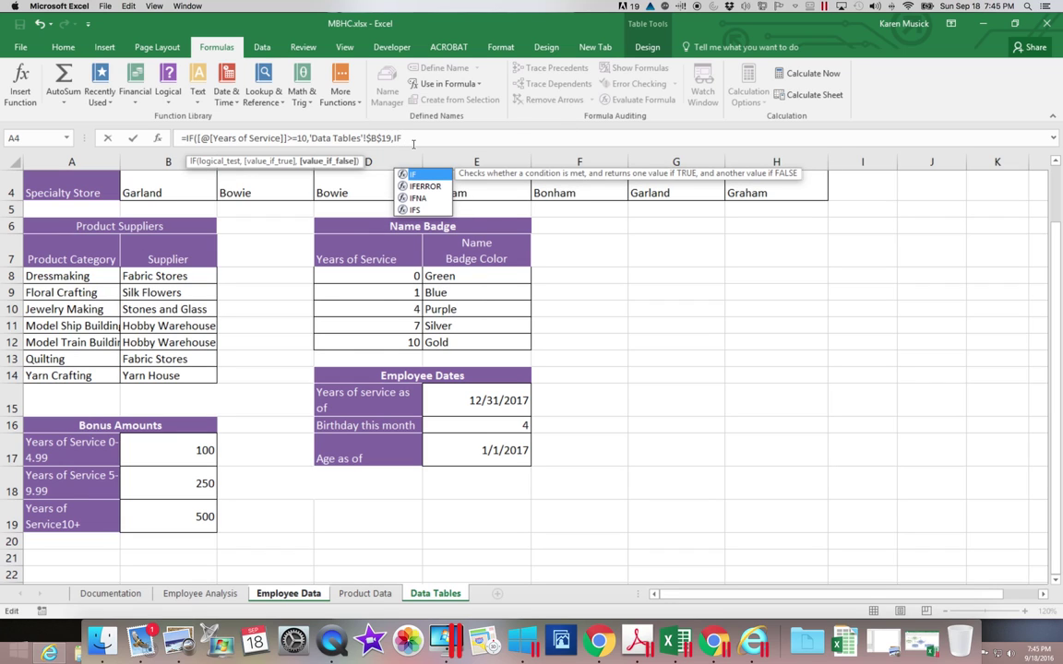
{"action": "type", "text": "("}
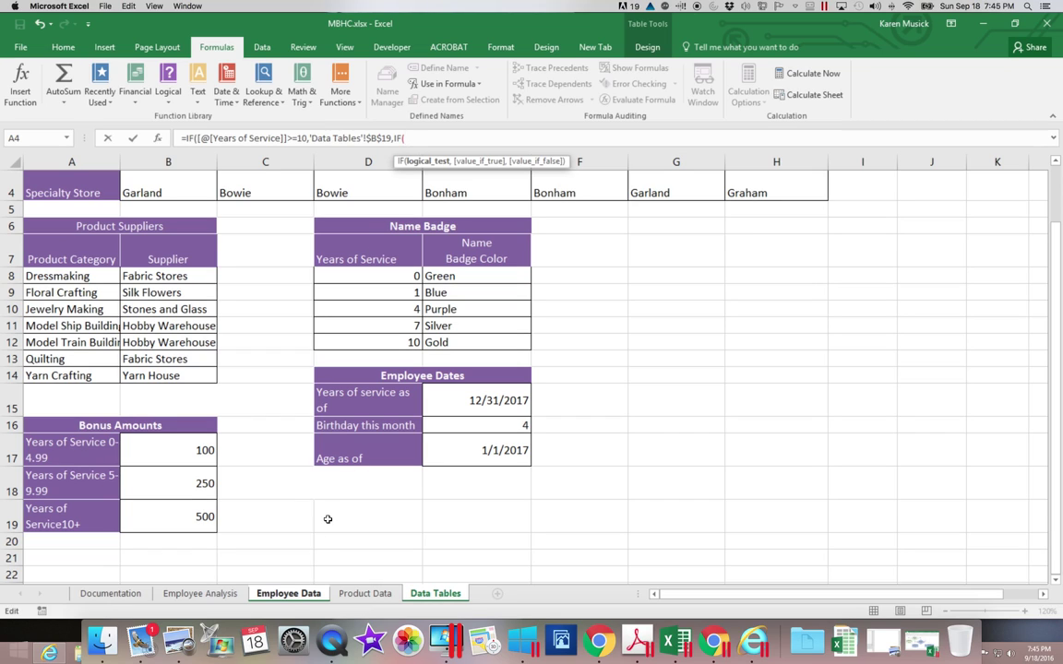
{"action": "left_click", "coordinate": [294, 595]}
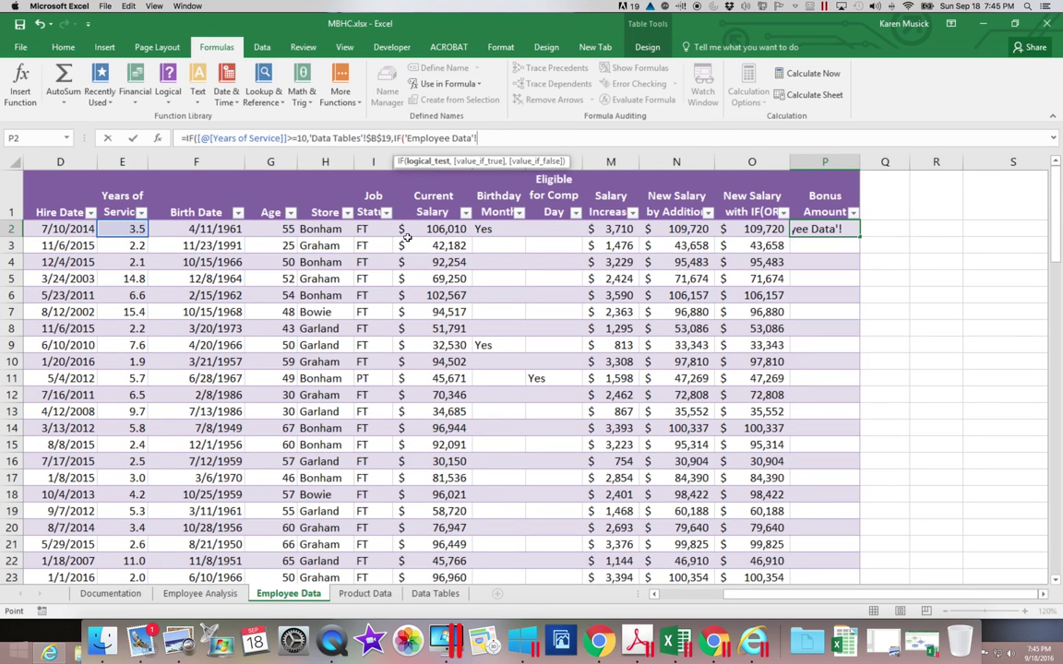
{"action": "left_click", "coordinate": [131, 228]}
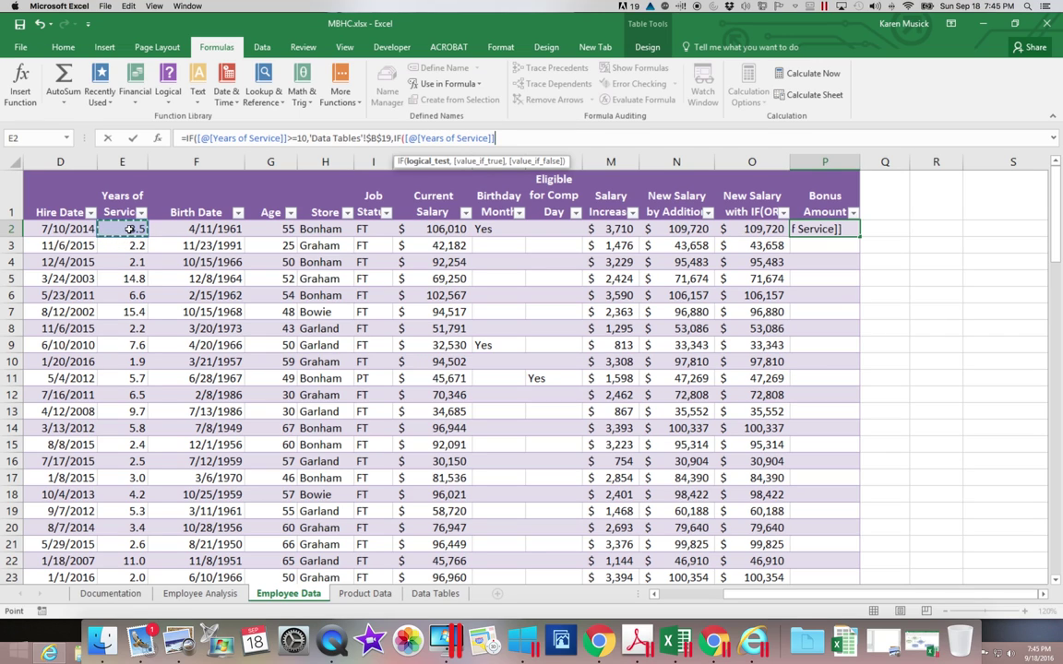
{"action": "type", "text": ">=5"}
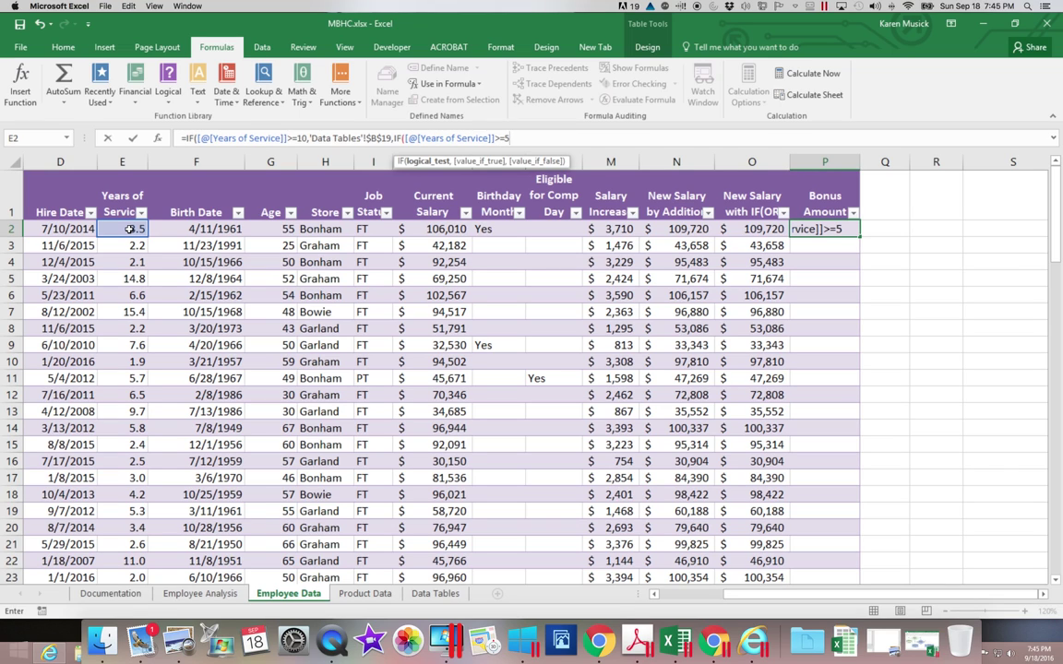
Step: Set the nested IF's value_if_true to the 5-9.99 years bonus on the Data Tables sheet, using the absolute reference $B$18
{"action": "type", "text": ","}
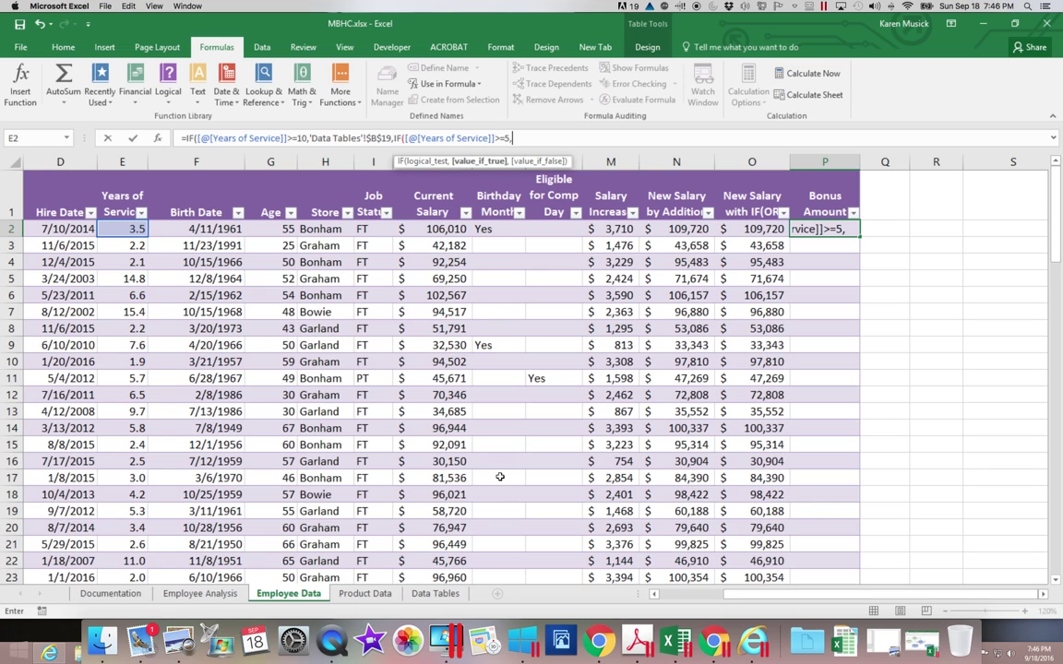
{"action": "left_click", "coordinate": [434, 593]}
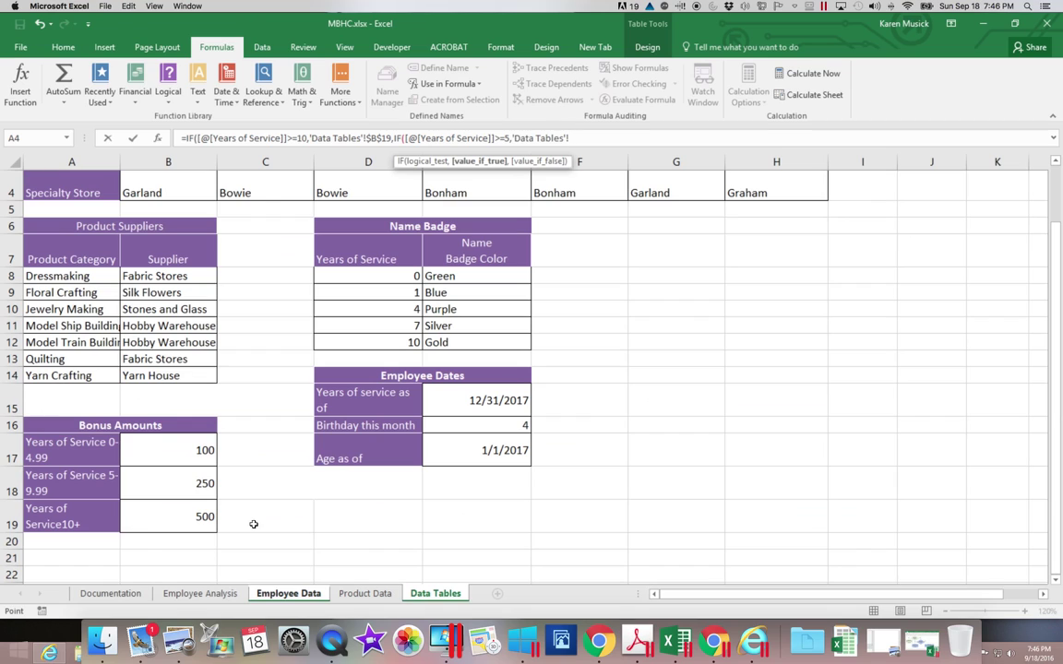
{"action": "left_click", "coordinate": [173, 490]}
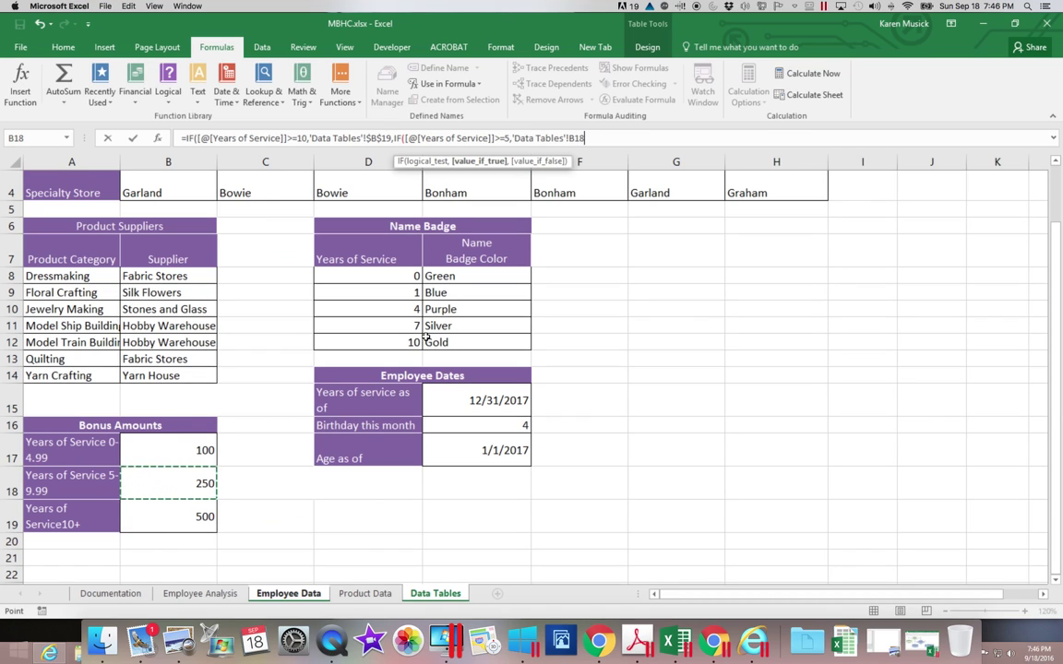
{"action": "left_click", "coordinate": [572, 138]}
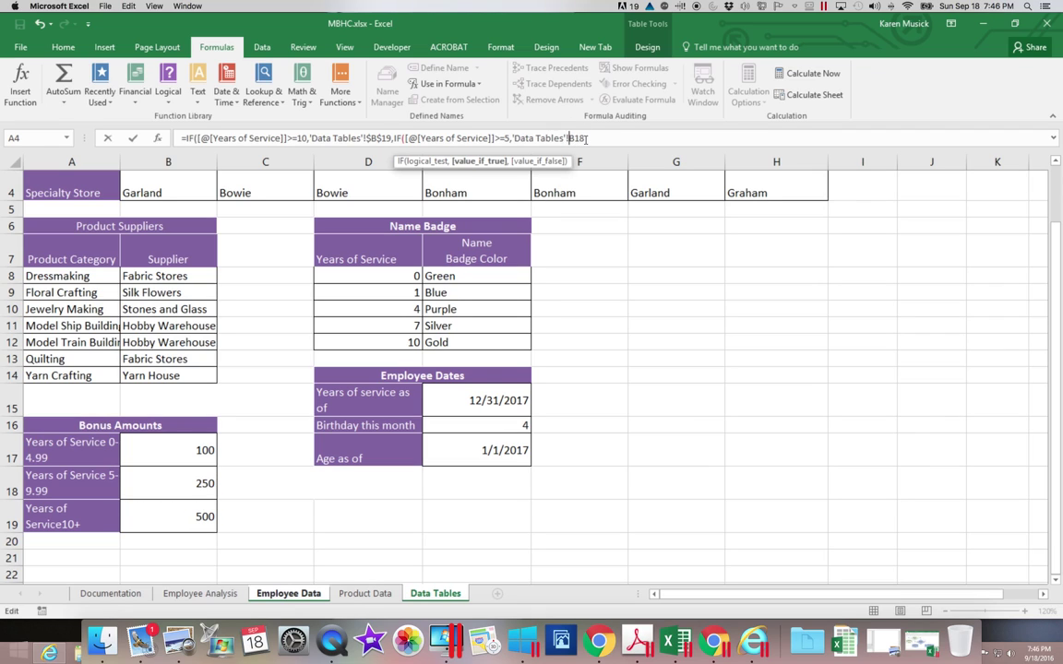
{"action": "type", "text": "$"}
{"action": "key", "text": "Right"}
{"action": "type", "text": "$"}
Step: Set the nested IF's value_if_false to the 0-4.99 years bonus at absolute reference $B$17, and complete the formula with two closing parentheses
{"action": "left_click", "coordinate": [605, 134]}
{"action": "type", "text": ","}
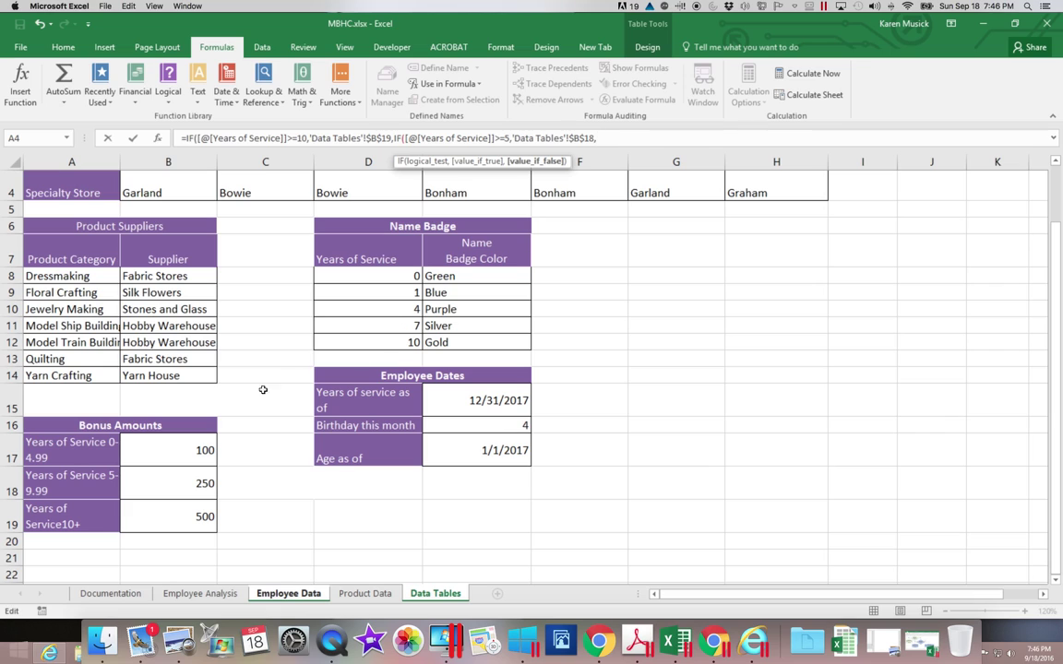
{"action": "left_click", "coordinate": [197, 454]}
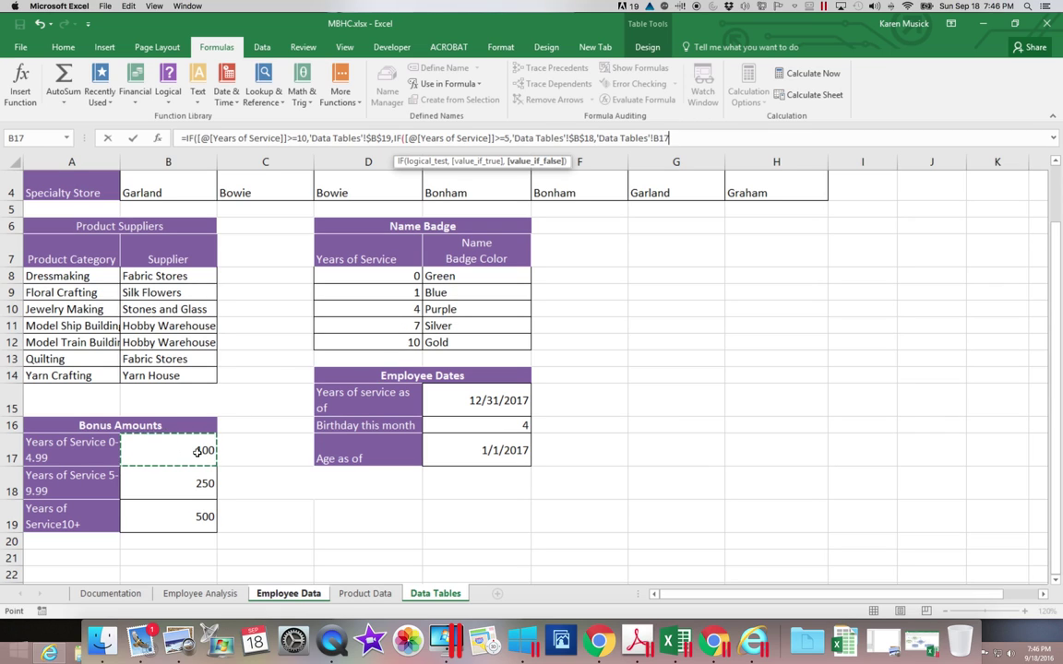
{"action": "left_click", "coordinate": [654, 137]}
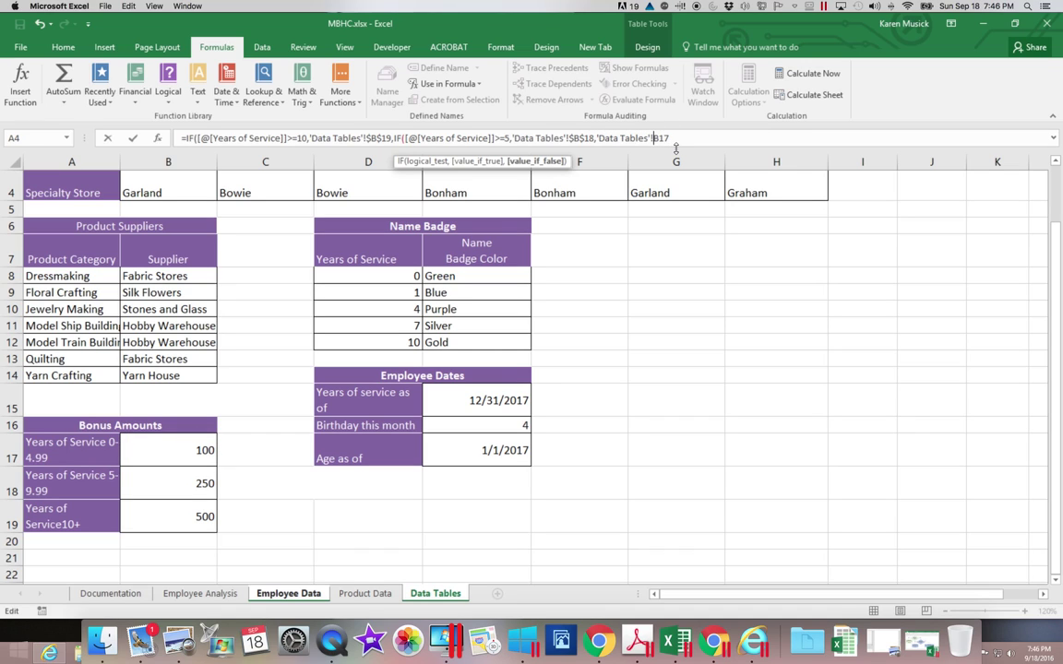
{"action": "type", "text": "$"}
{"action": "key", "text": "Right"}
{"action": "type", "text": "$"}
{"action": "left_click", "coordinate": [687, 138]}
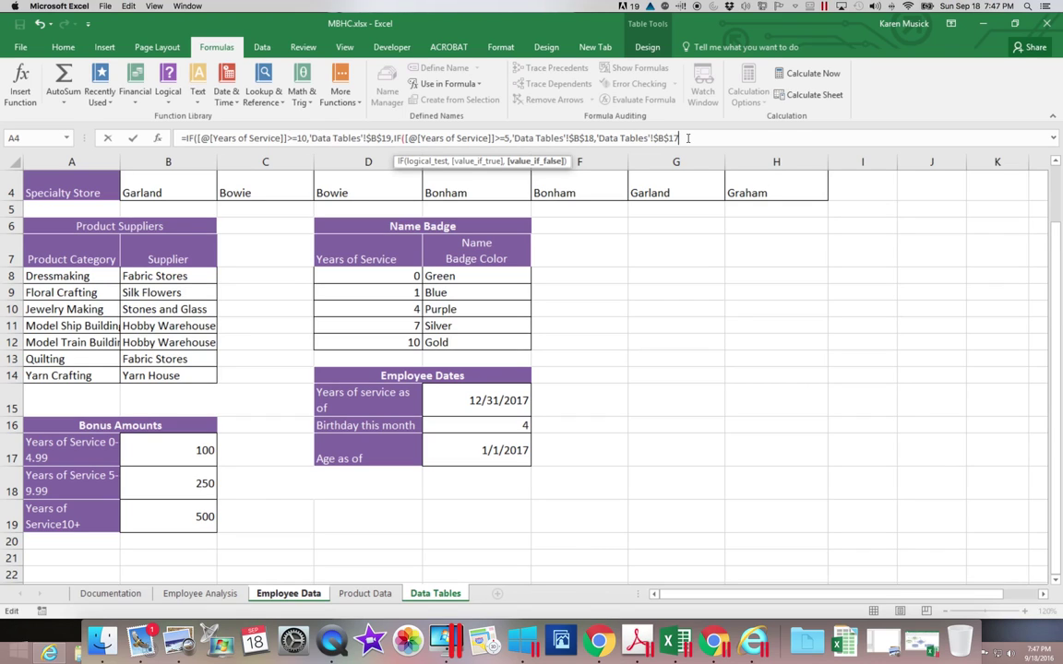
{"action": "type", "text": ")"}
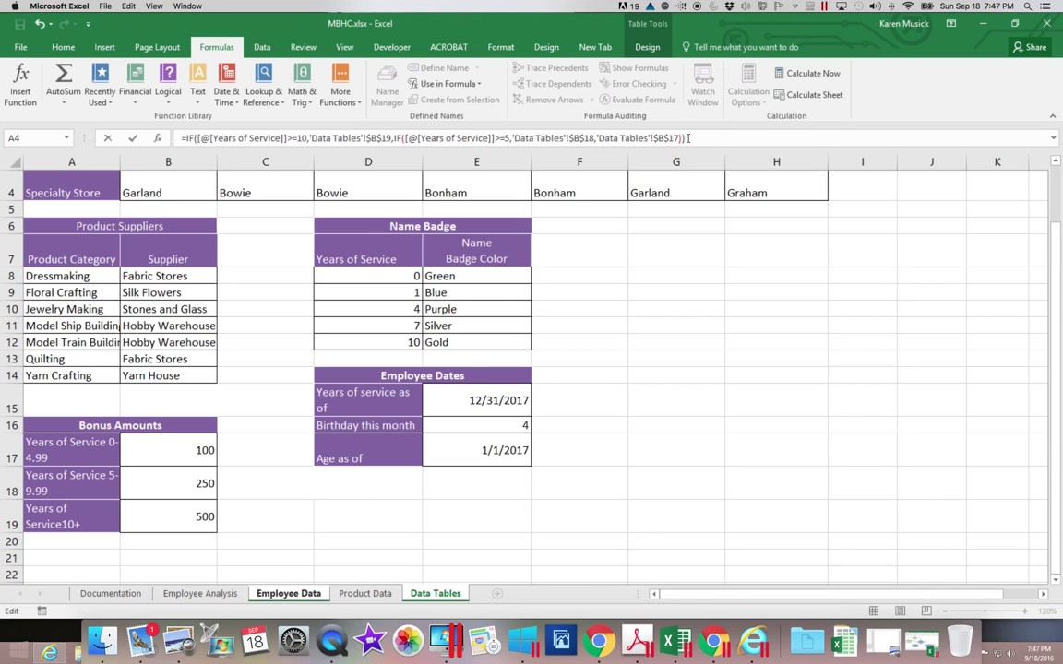
{"action": "key", "text": "Return"}
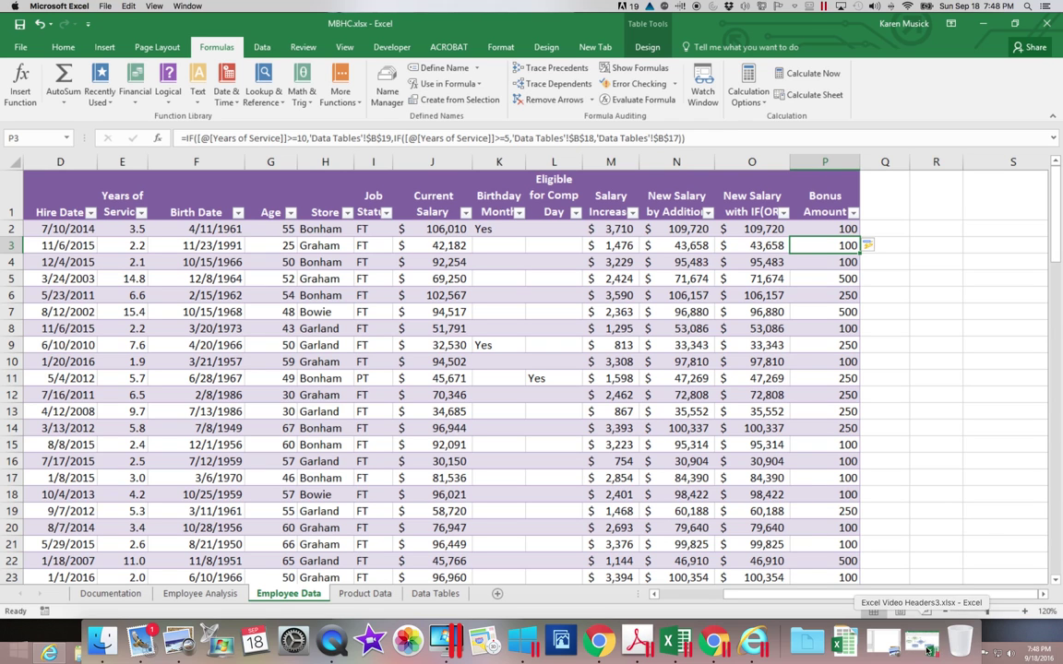
Step: Switch to the Excel Video Headers3.xlsx workbook and review the nested IF syntax and notes on the NestedIF sheet
{"action": "left_click", "coordinate": [884, 641]}
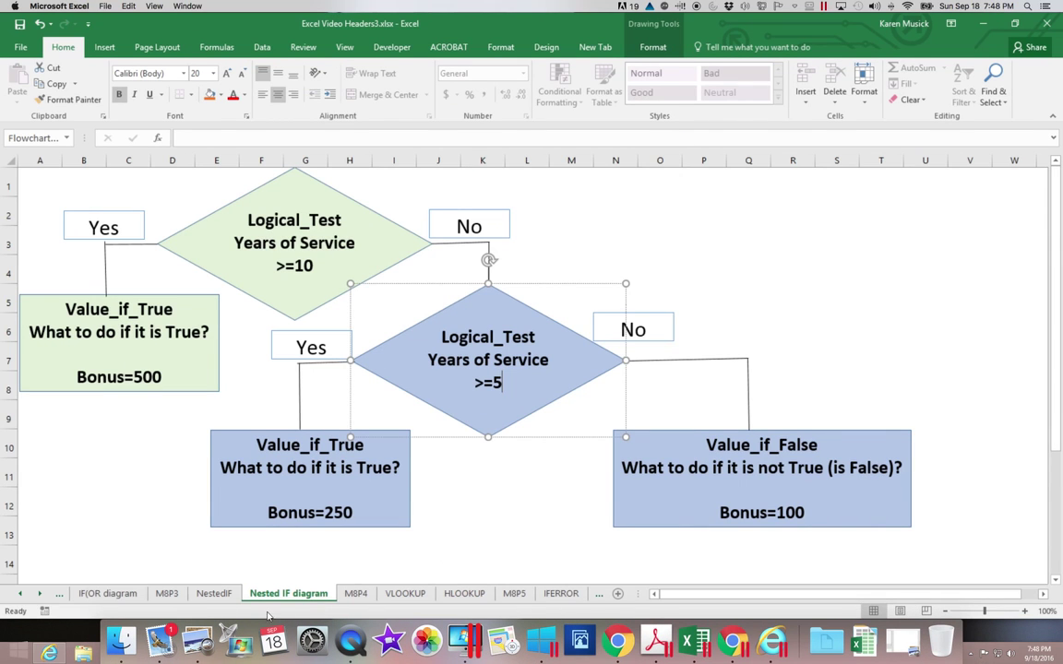
{"action": "left_click", "coordinate": [205, 592]}
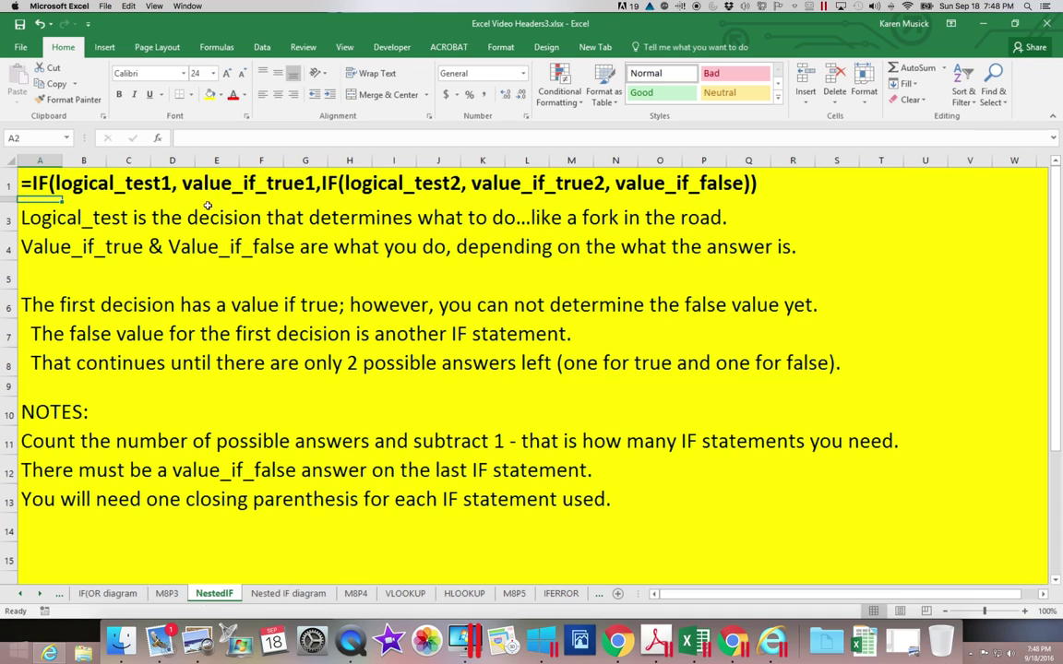